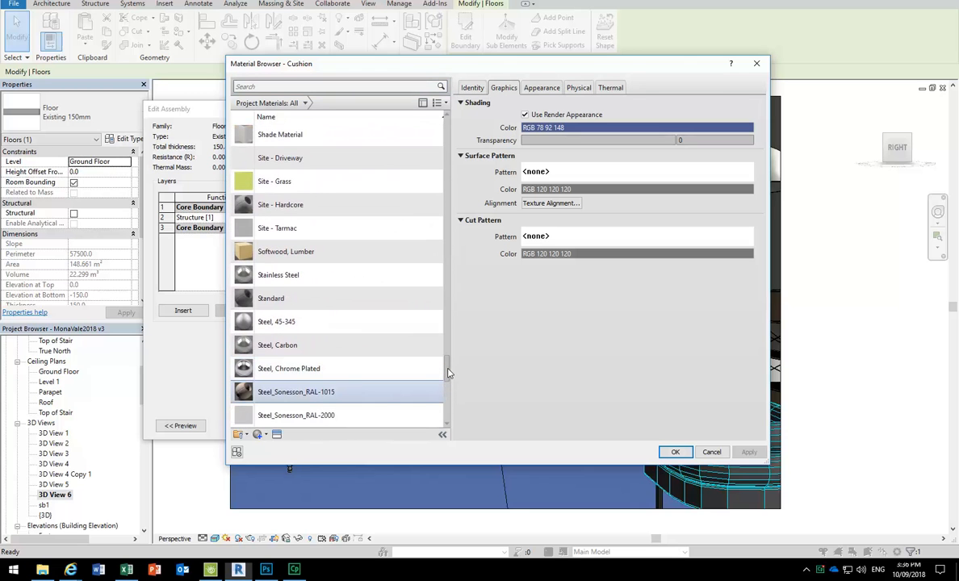
# - Duplicate the Trim material and name the copy Wood Floorboards
pyautogui.click(291, 258)
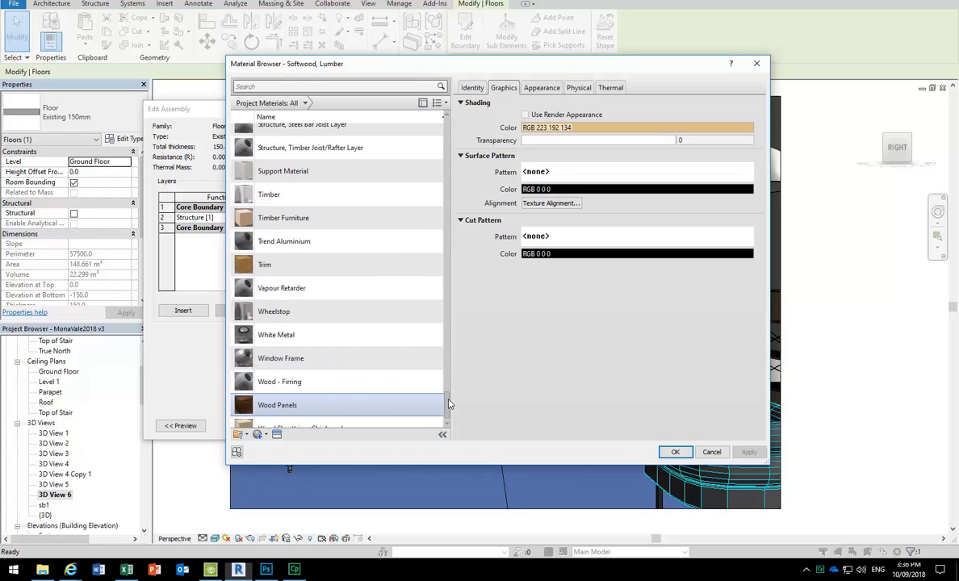
pyautogui.click(257, 265)
pyautogui.rightClick(255, 267)
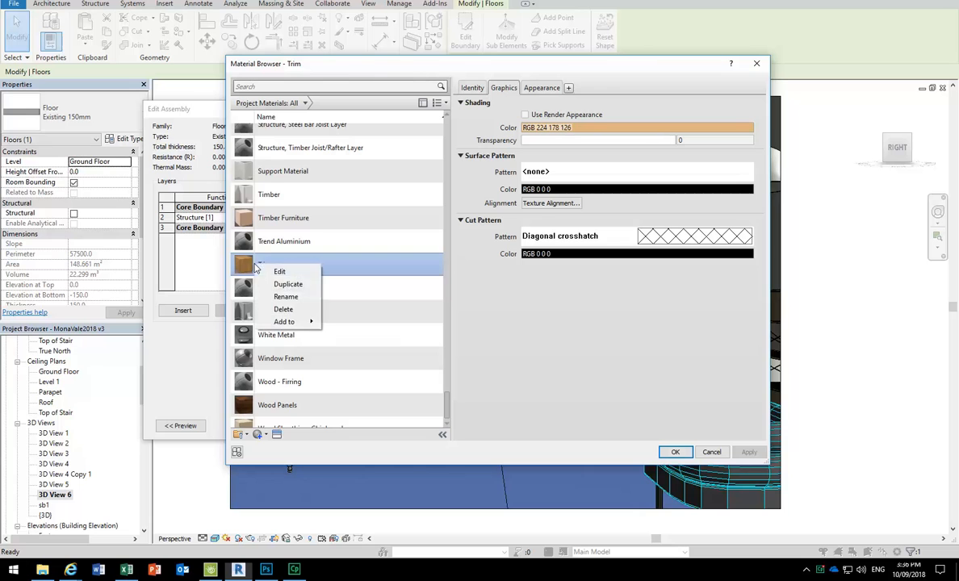
pyautogui.click(287, 284)
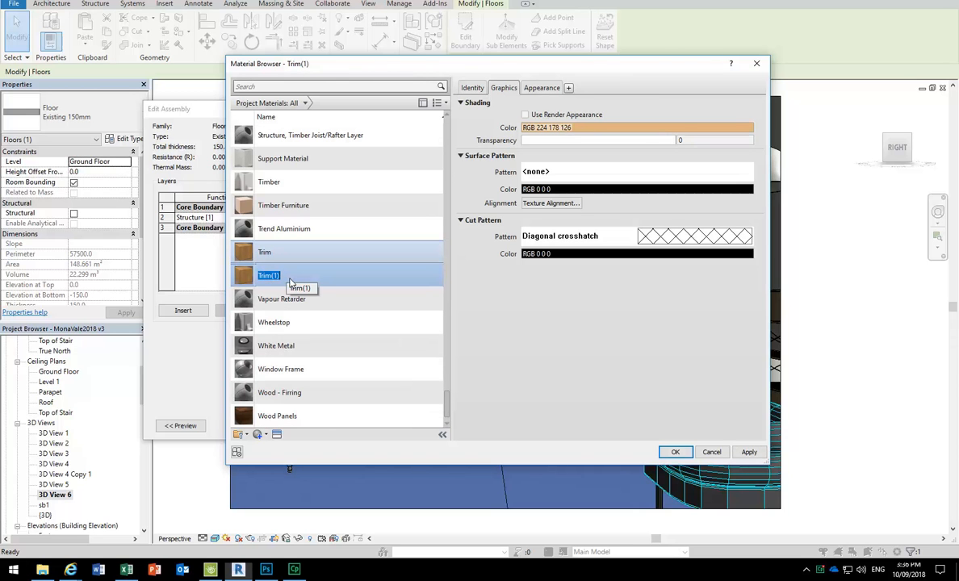
pyautogui.write('Wood Floorboards')
pyautogui.press('Return')
# - Replace the Wood Floorboards appearance with the Beechwood - Galliano asset from the Appearance Library's Flooring: Wood category
pyautogui.click(556, 89)
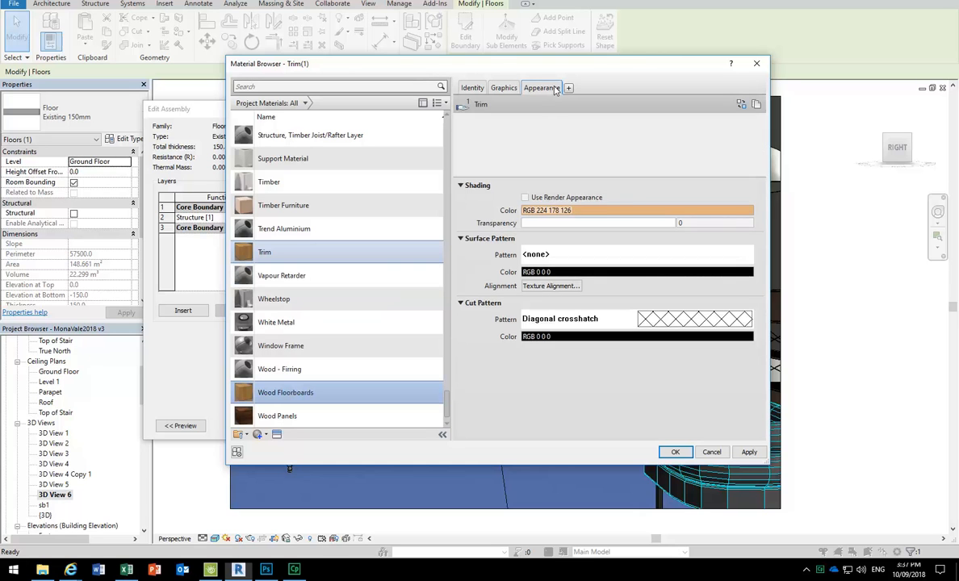
pyautogui.rightClick(555, 89)
pyautogui.click(564, 122)
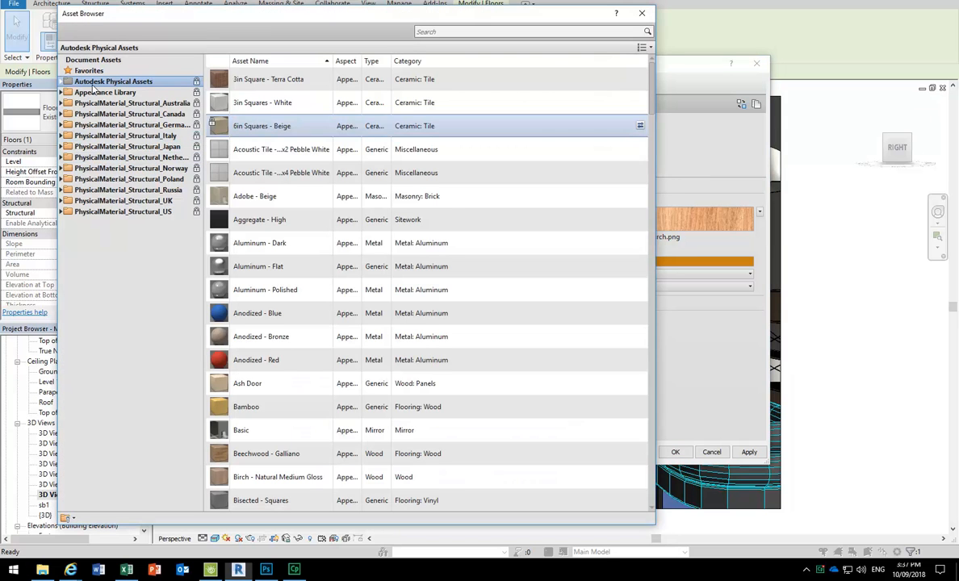
pyautogui.doubleClick(100, 92)
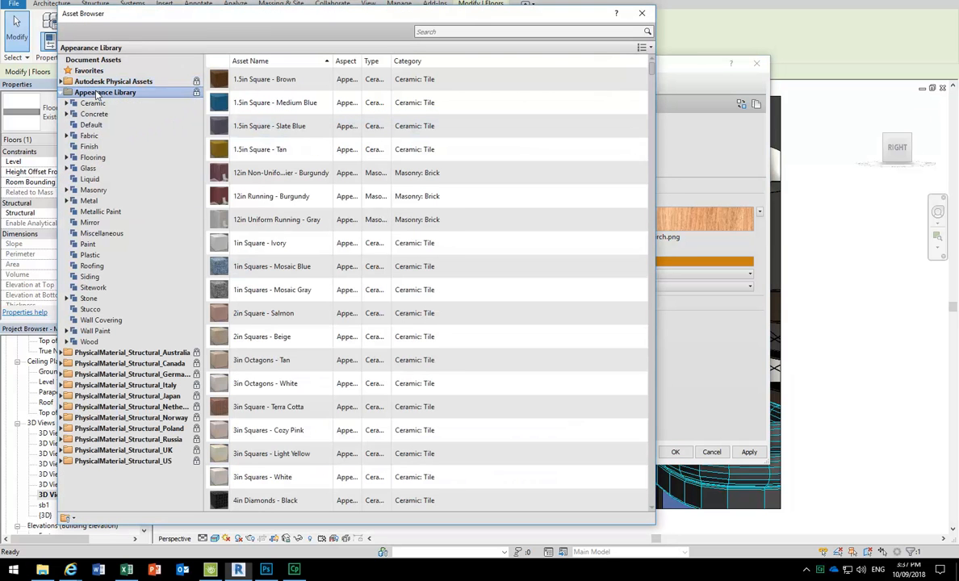
pyautogui.click(91, 158)
pyautogui.click(66, 158)
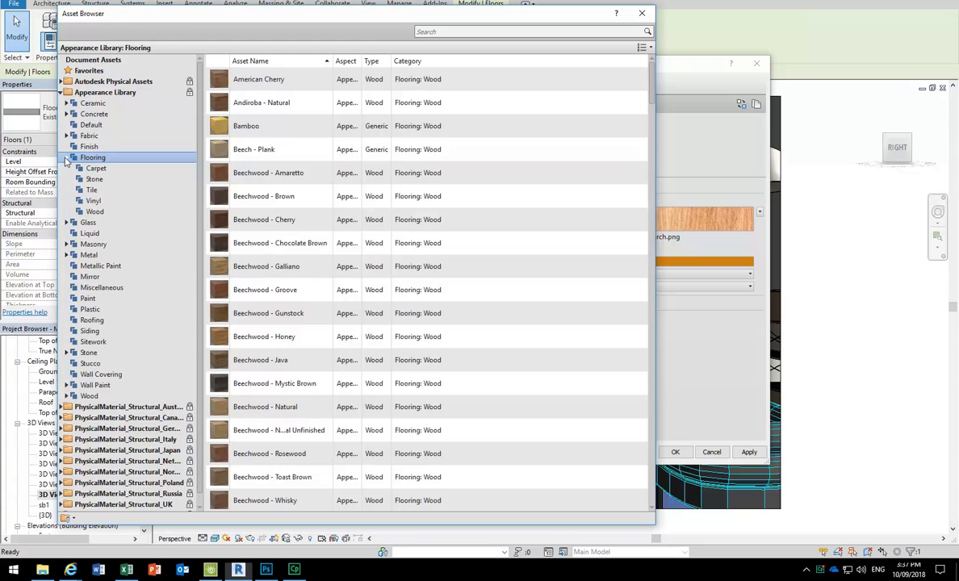
pyautogui.click(94, 211)
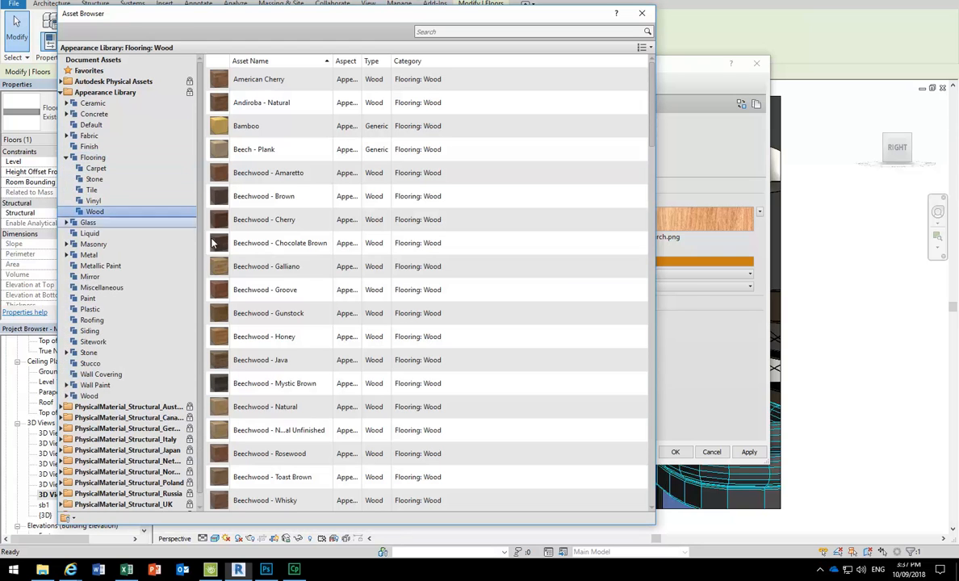
pyautogui.doubleClick(258, 269)
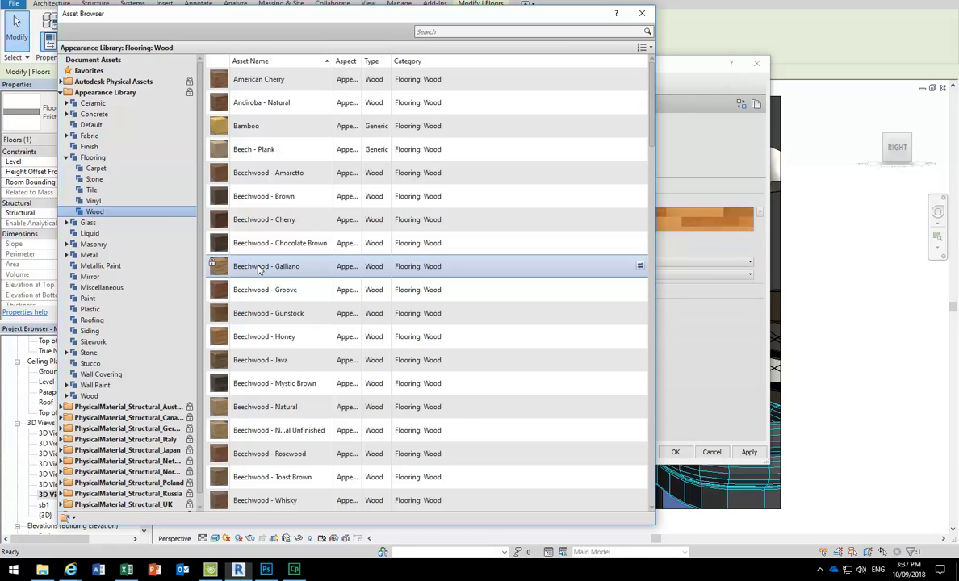
pyautogui.click(642, 13)
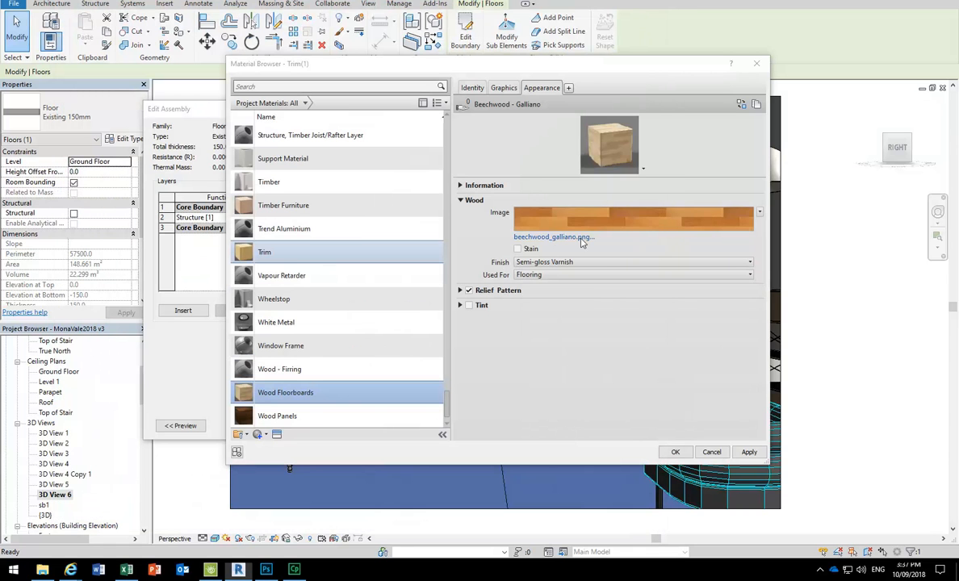
# - Set the sample width of the beechwood_galliano.png texture to 1000 mm
pyautogui.moveTo(623, 226)
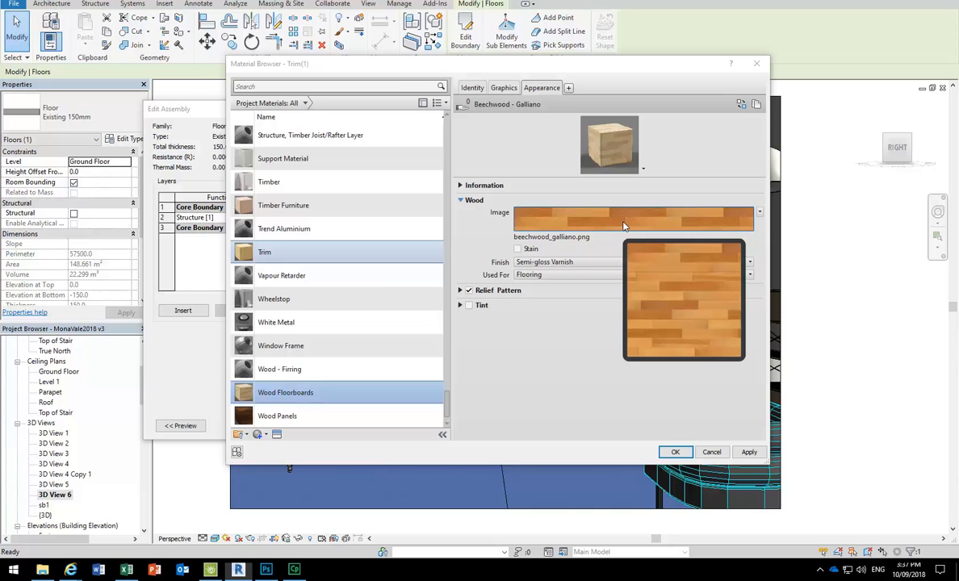
pyautogui.click(622, 221)
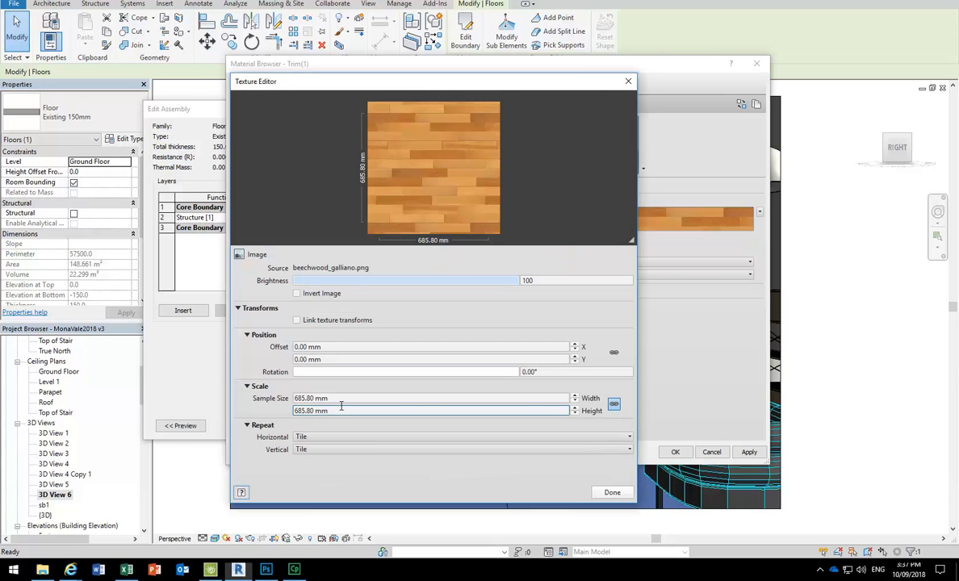
pyautogui.click(341, 399)
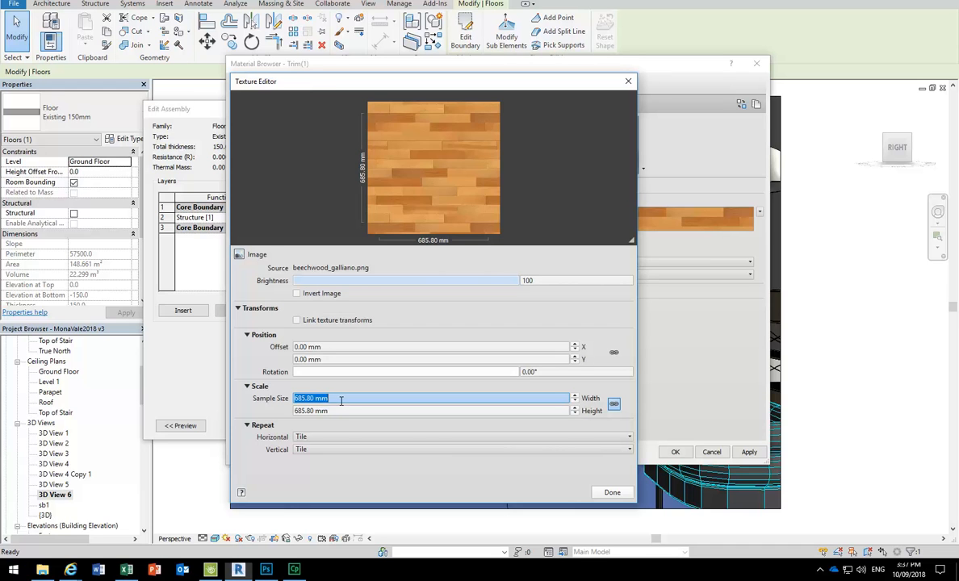
pyautogui.write('1000')
pyautogui.press('Tab')
pyautogui.click(611, 493)
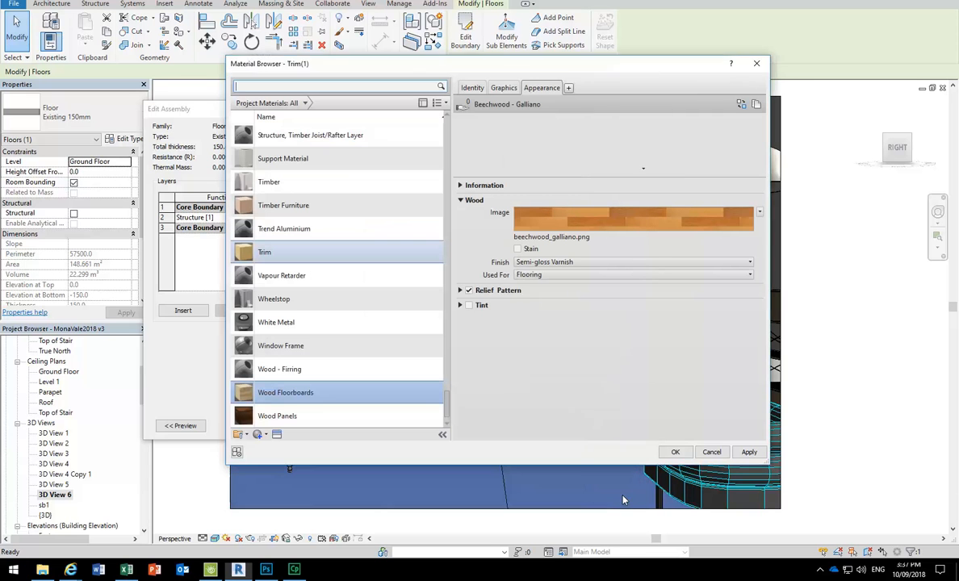
# - Apply the Wood Floorboards material to the structure layer of the Existing 150mm floor type and deselect the floor
pyautogui.click(460, 289)
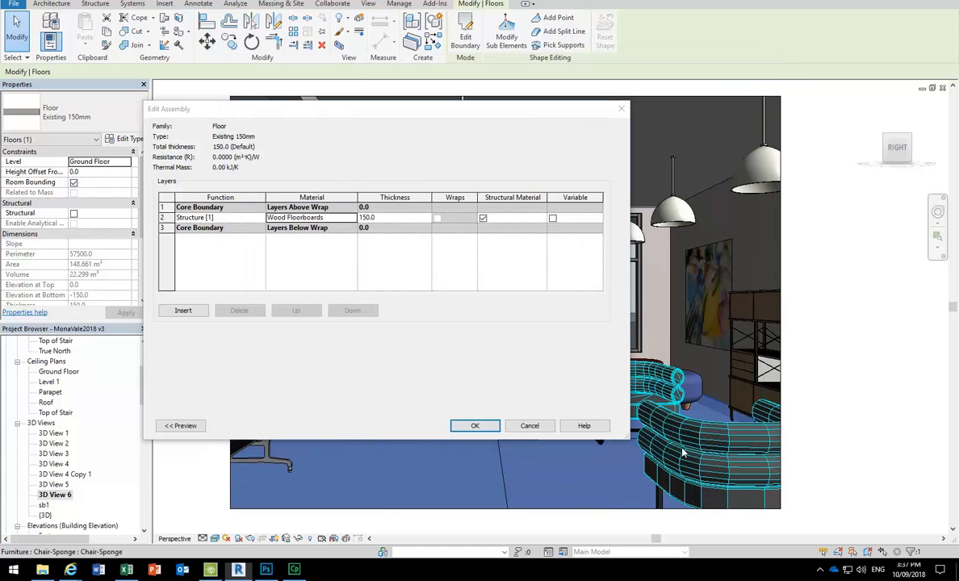
pyautogui.click(675, 452)
pyautogui.click(478, 428)
pyautogui.click(488, 425)
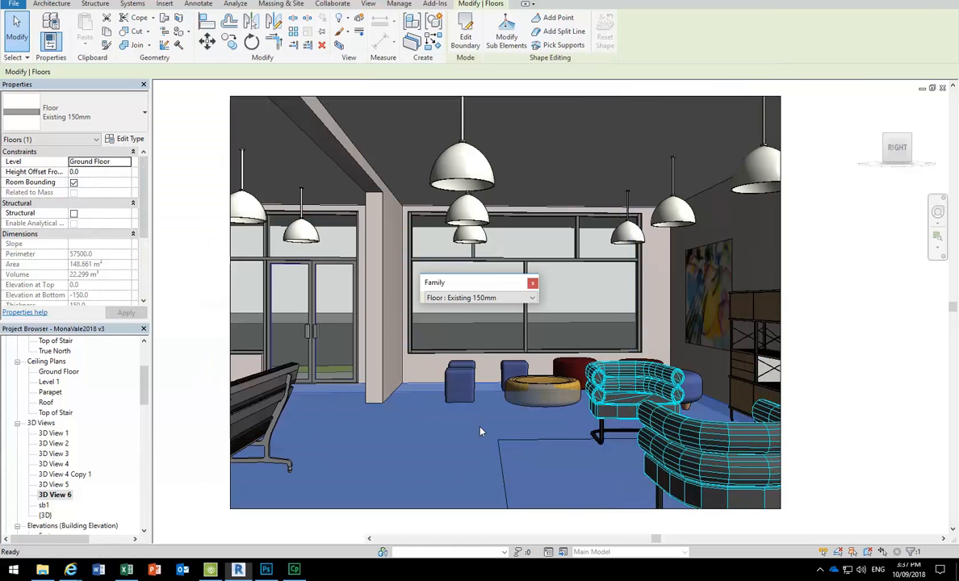
pyautogui.press('Escape')
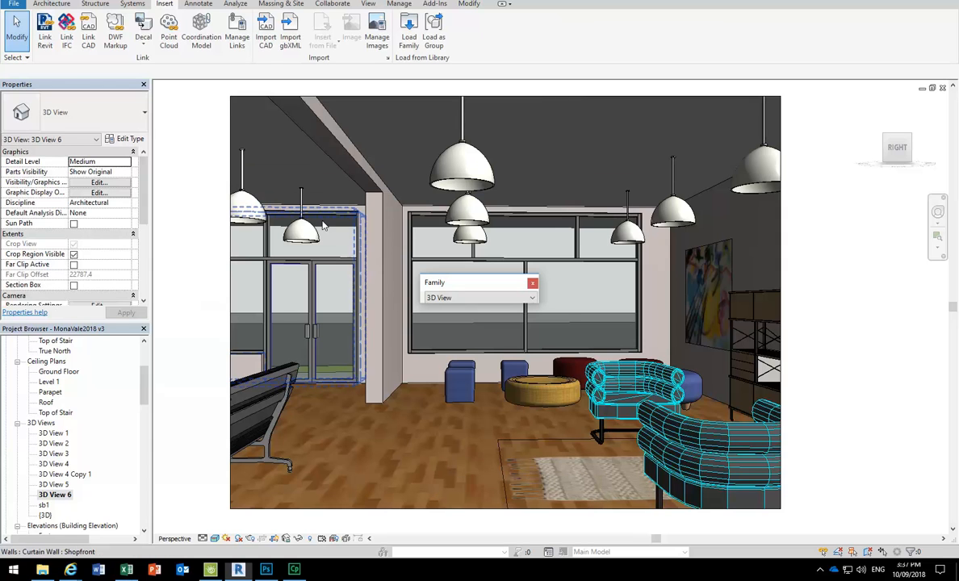
# - Render 3D View 6 with the Interior: Artificial only lighting scheme
pyautogui.click(251, 539)
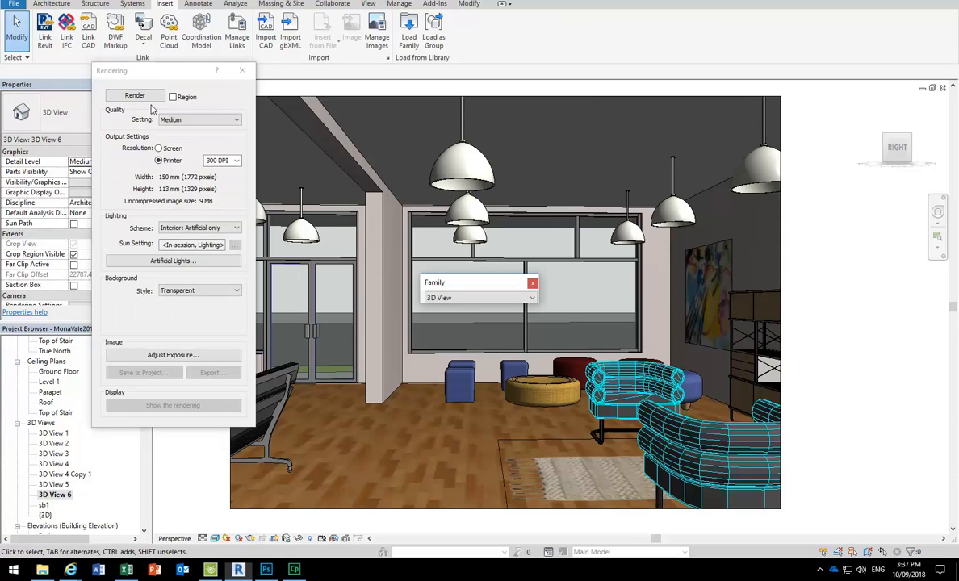
pyautogui.click(196, 228)
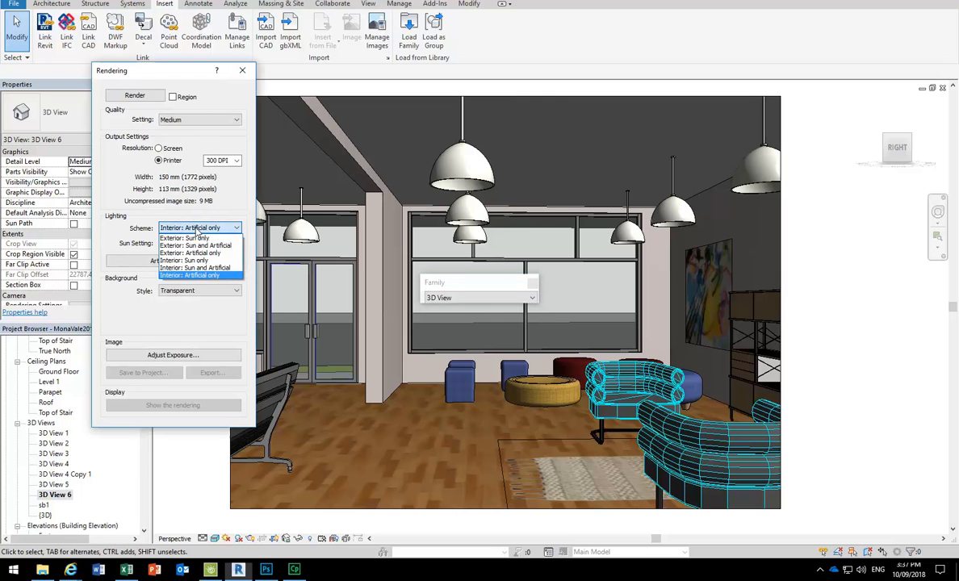
pyautogui.click(196, 230)
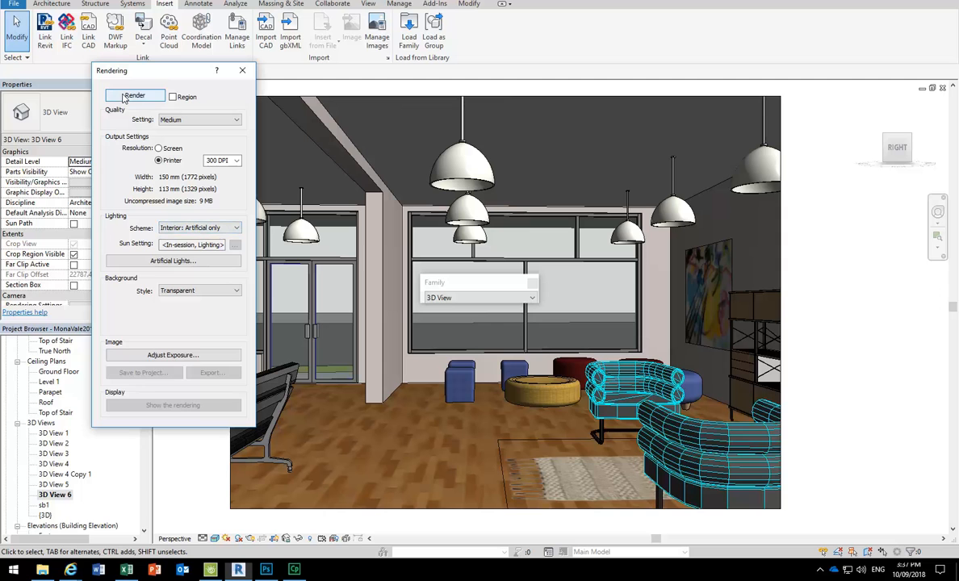
pyautogui.click(532, 283)
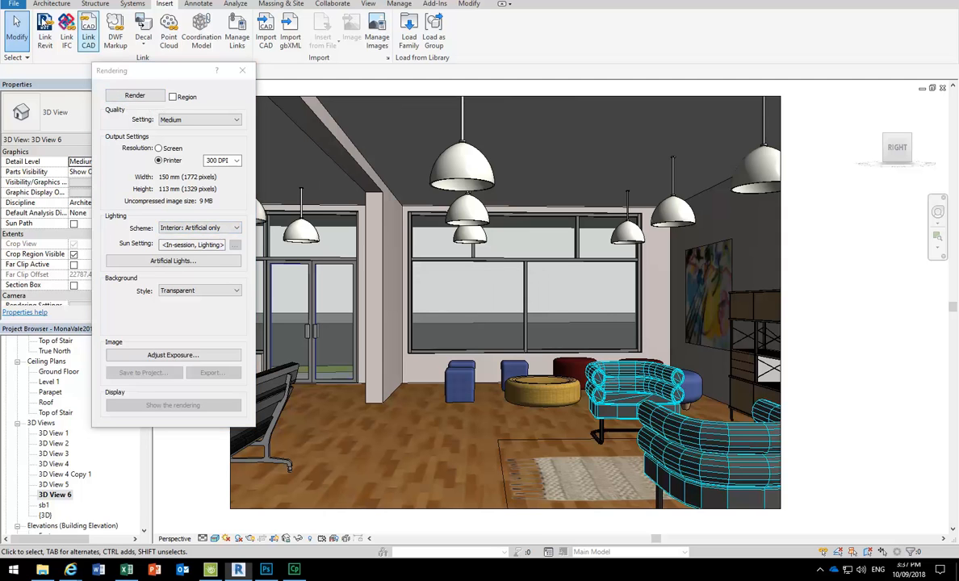
pyautogui.click(125, 95)
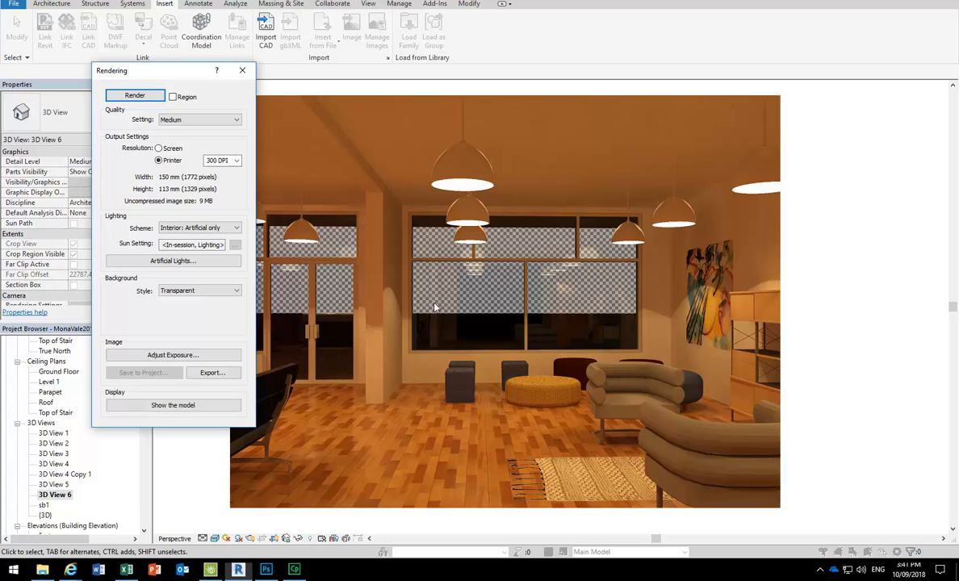
# - Export the rendering as a PNG image named 3D View 6a in the 3D & Pres folder
pyautogui.click(212, 372)
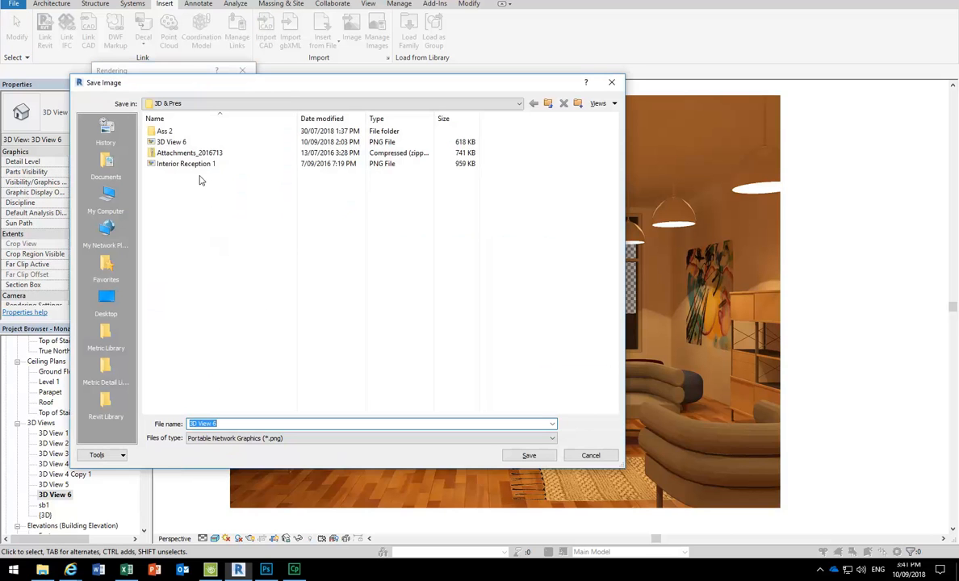
pyautogui.click(236, 424)
pyautogui.write('a')
pyautogui.click(517, 456)
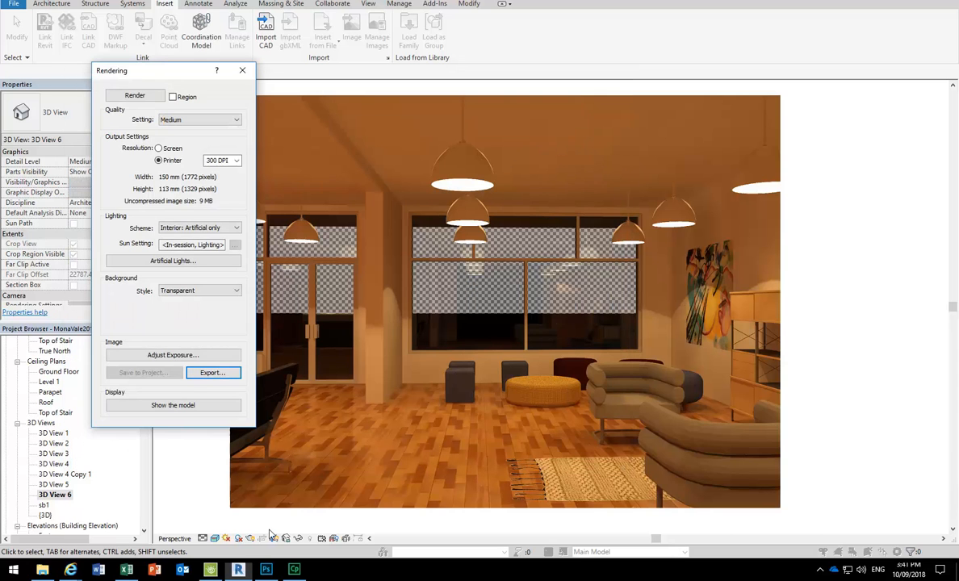
pyautogui.click(268, 568)
pyautogui.click(31, 7)
pyautogui.click(48, 42)
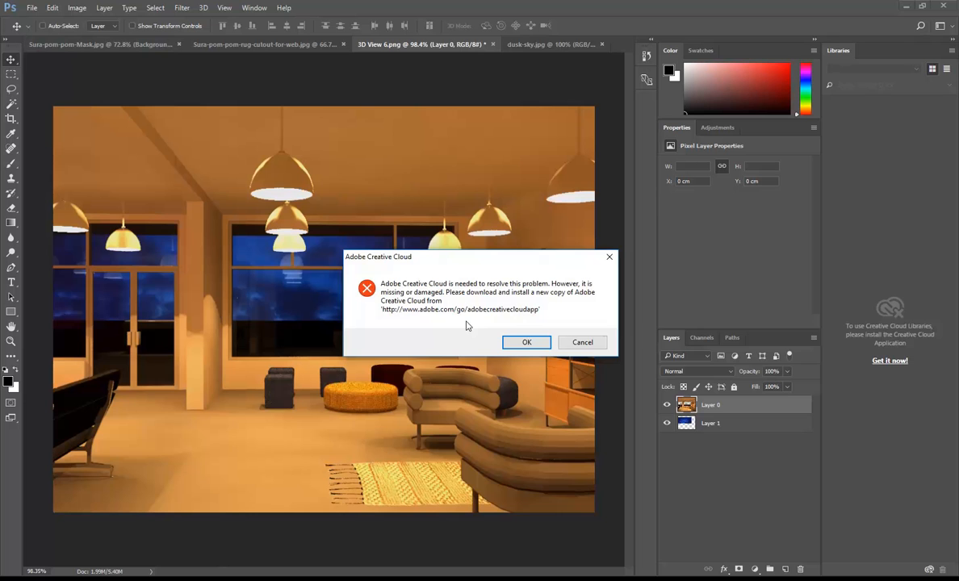
pyautogui.click(517, 347)
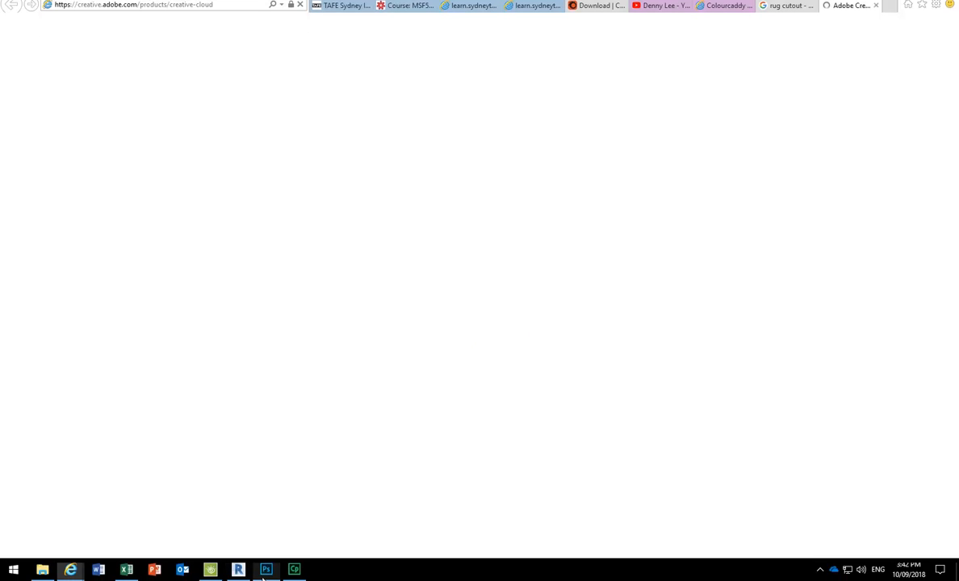
# - Switch to Photoshop and open the 3D View 6a image from the 2018 > 3D & Pres folder on the U: drive
pyautogui.click(265, 570)
pyautogui.click(36, 8)
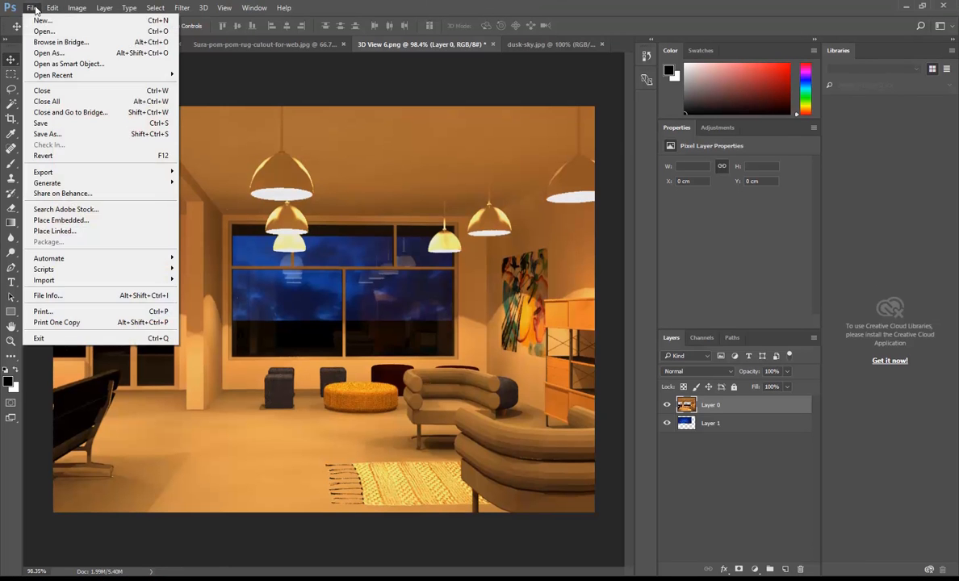
pyautogui.click(40, 28)
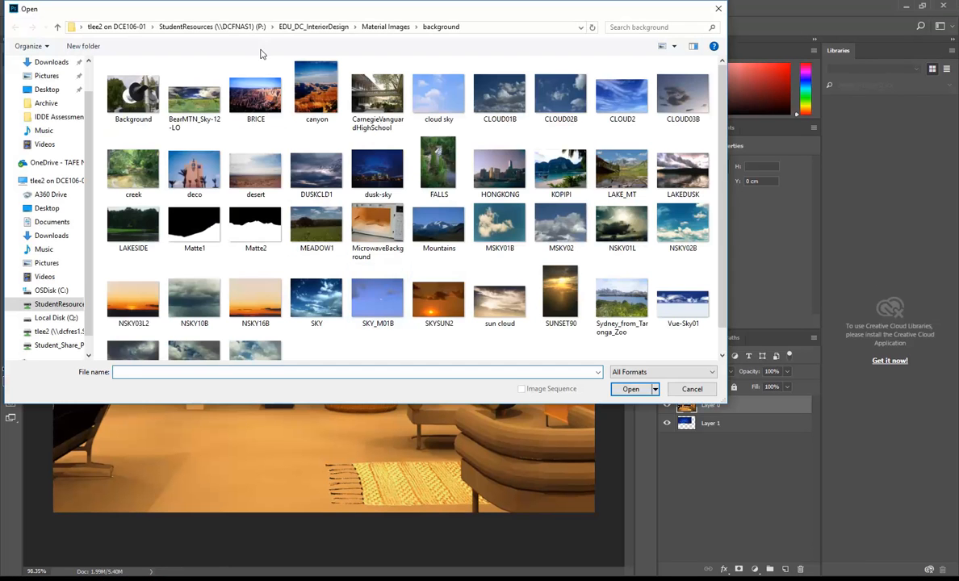
pyautogui.click(58, 332)
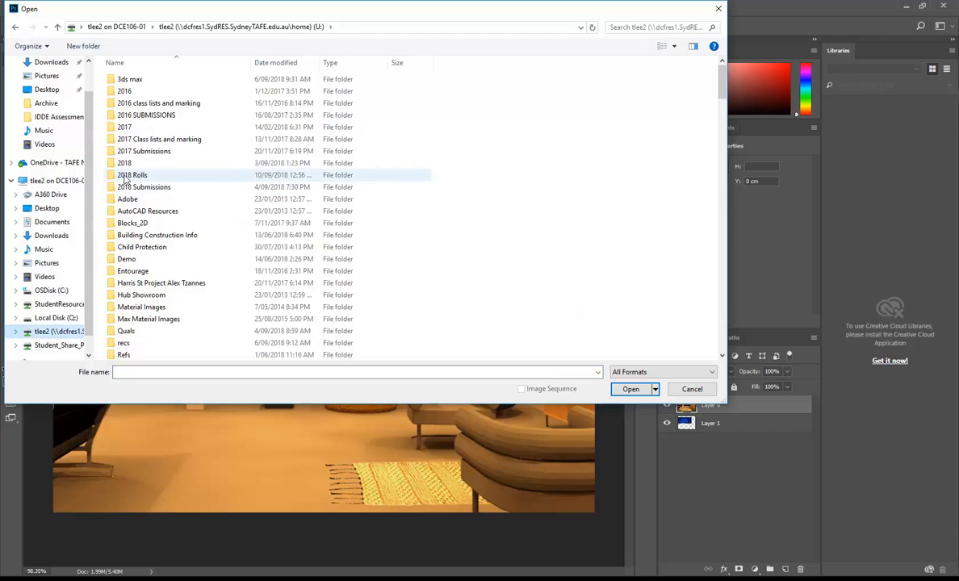
pyautogui.doubleClick(125, 158)
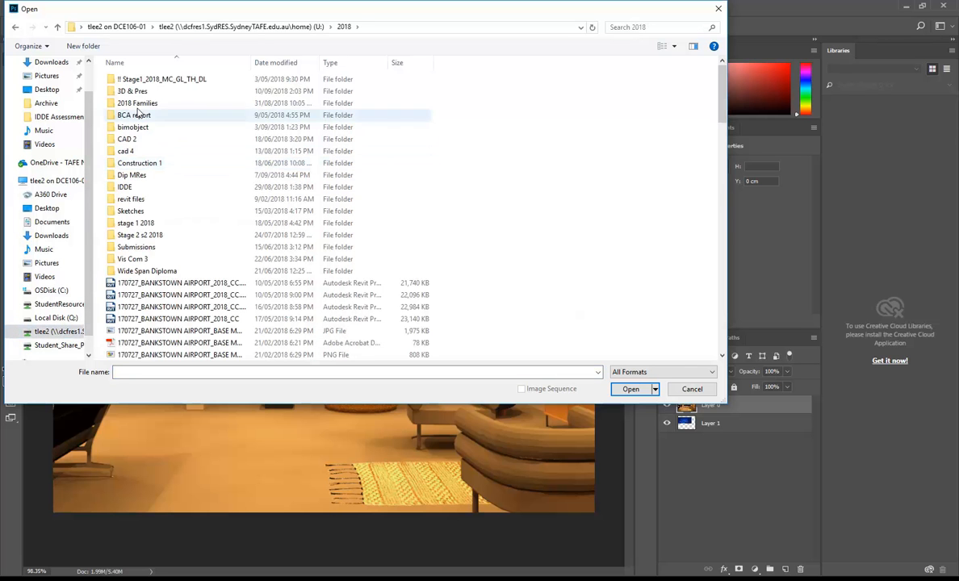
pyautogui.doubleClick(130, 90)
pyautogui.click(148, 103)
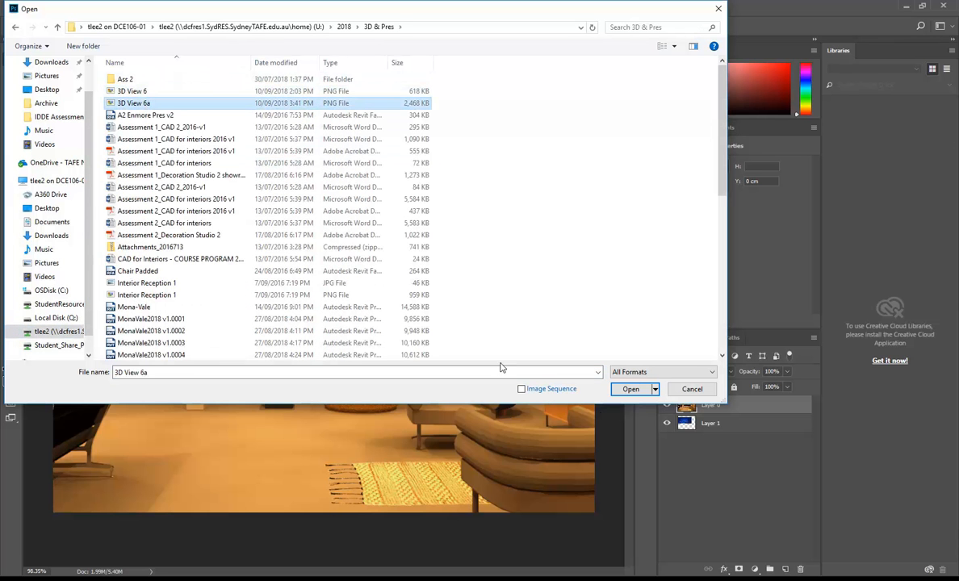
pyautogui.click(631, 389)
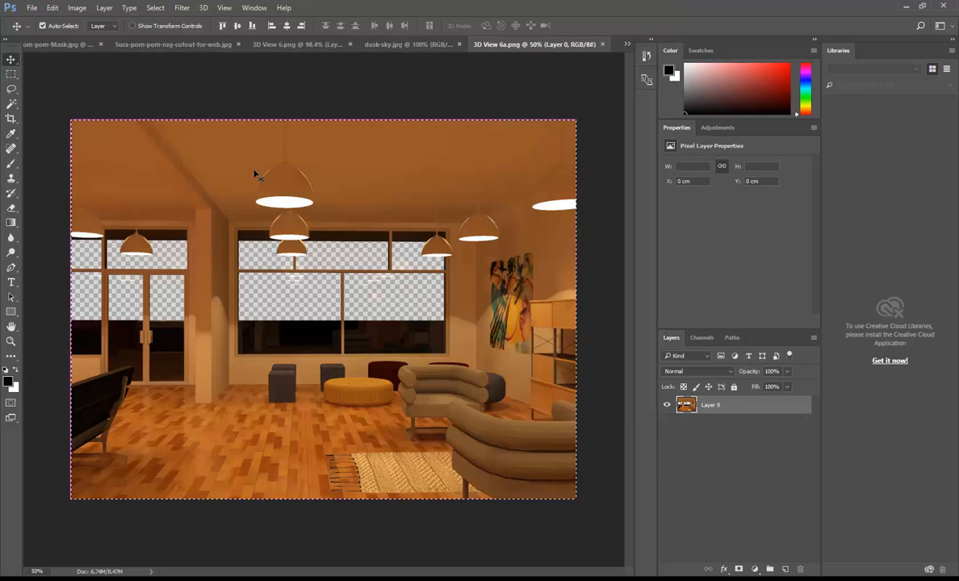
# - Try to bring the whole 3D View 6a render into the 3D View 6 document and return to 3D View 6a
pyautogui.hotkey('ctrl', 'a')
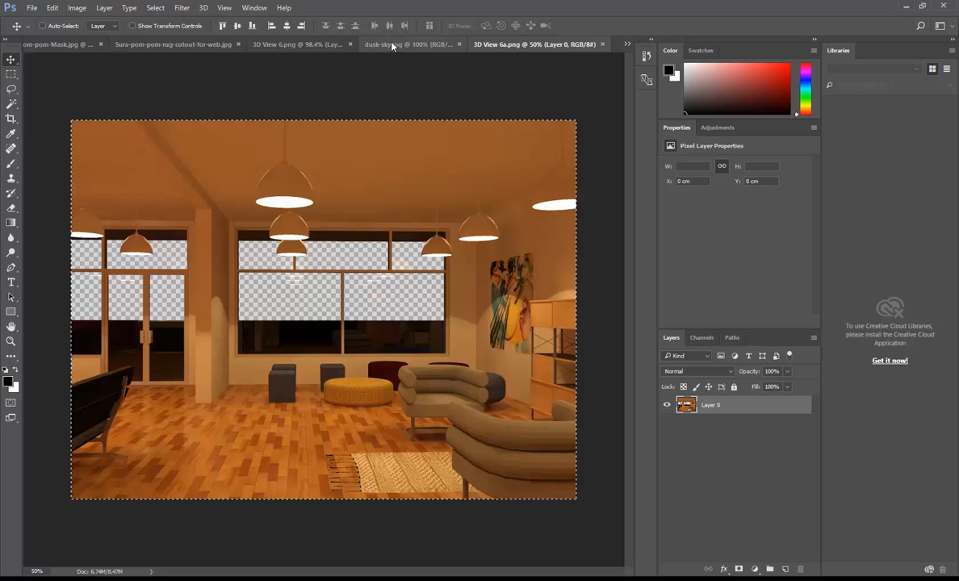
pyautogui.click(274, 44)
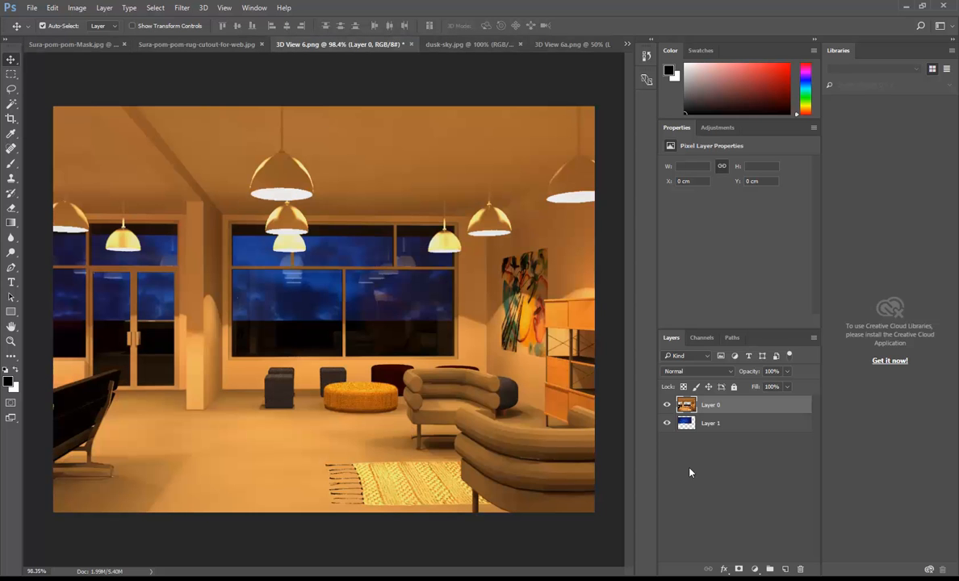
pyautogui.hotkey('ctrl', 'v')
pyautogui.click(565, 44)
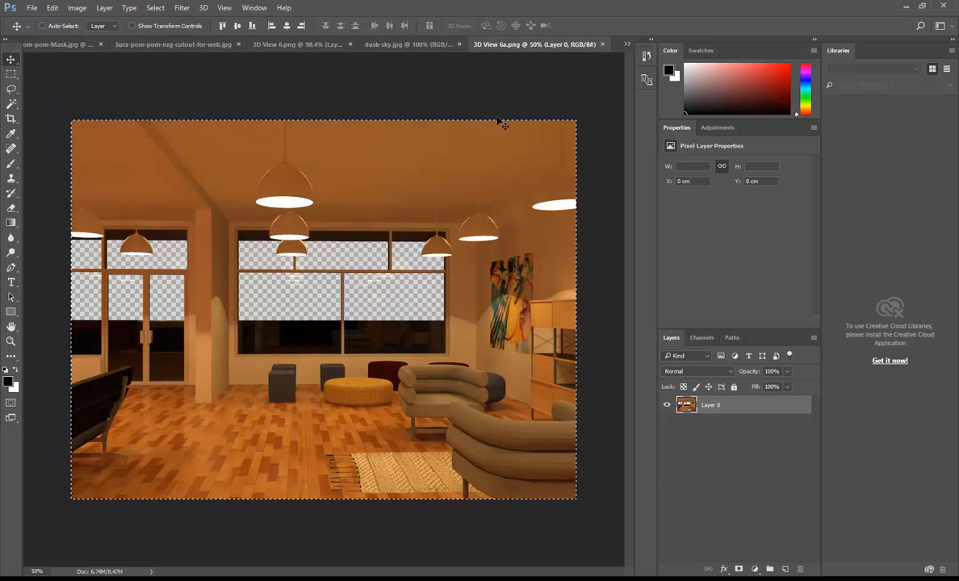
# - Set the 3D View 6a image's resolution to 300 pixels/inch with resampling turned off
pyautogui.click(77, 8)
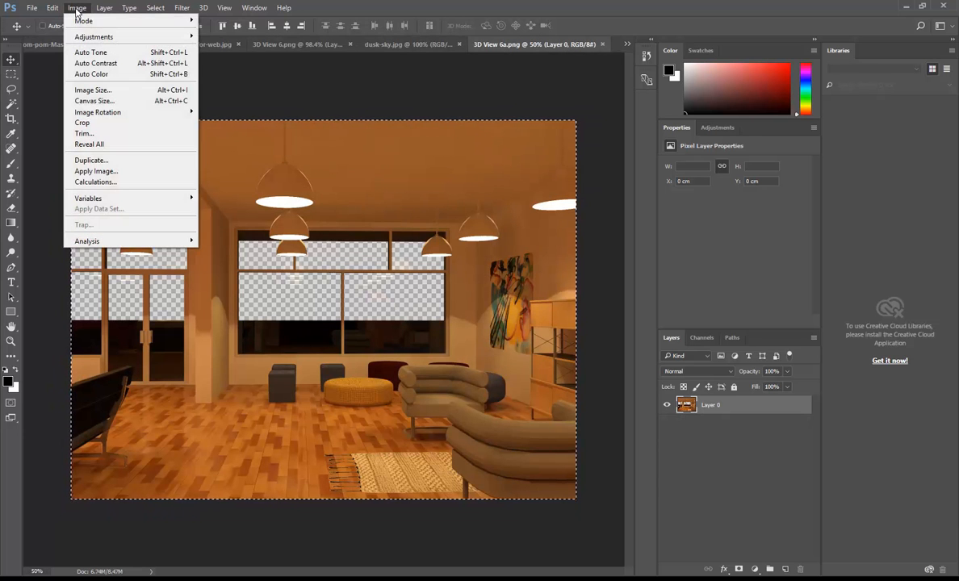
pyautogui.click(91, 89)
pyautogui.click(355, 239)
pyautogui.doubleClick(426, 223)
pyautogui.write('300')
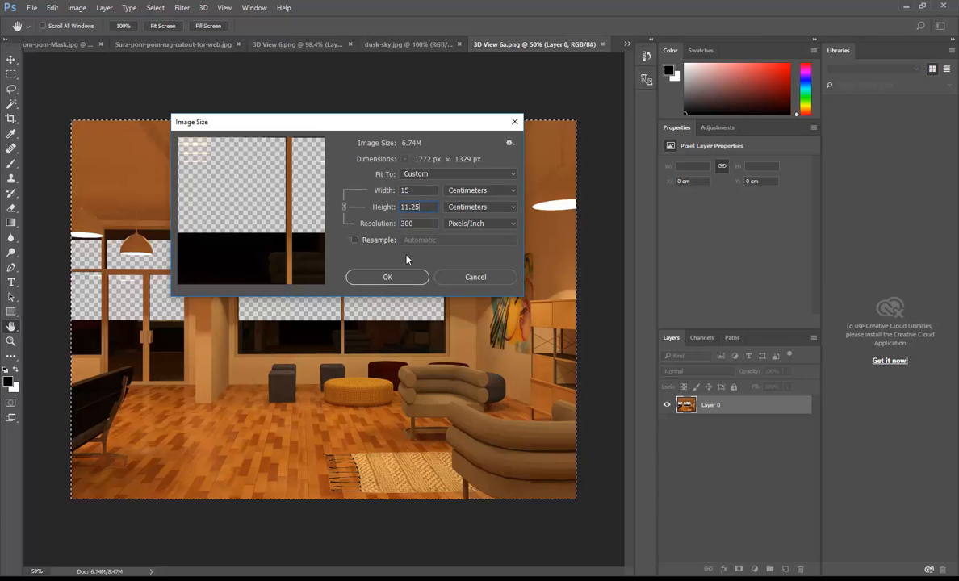
pyautogui.click(396, 277)
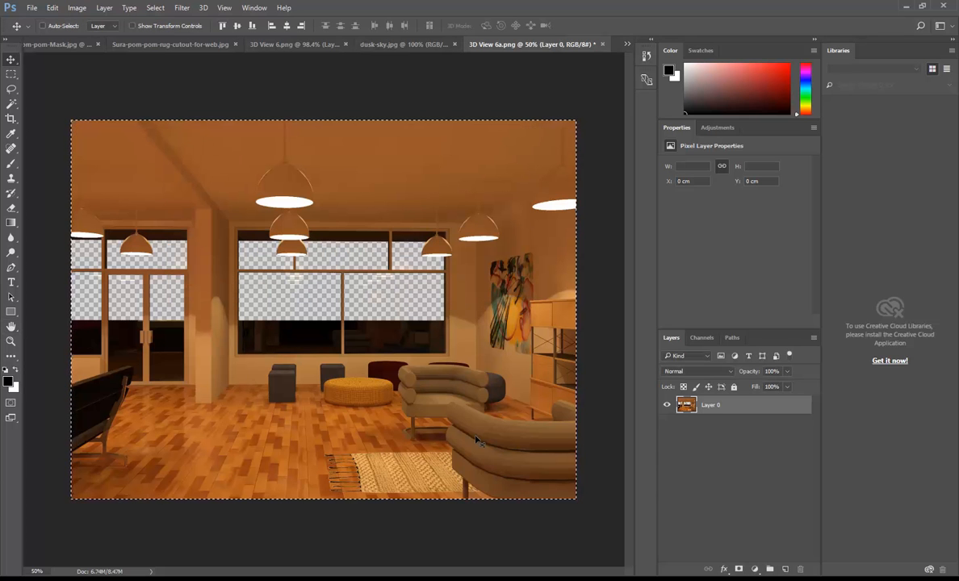
# - Copy the 3D View 6a render, paste it into the 3D View 6 document and undo the paste
pyautogui.click(52, 8)
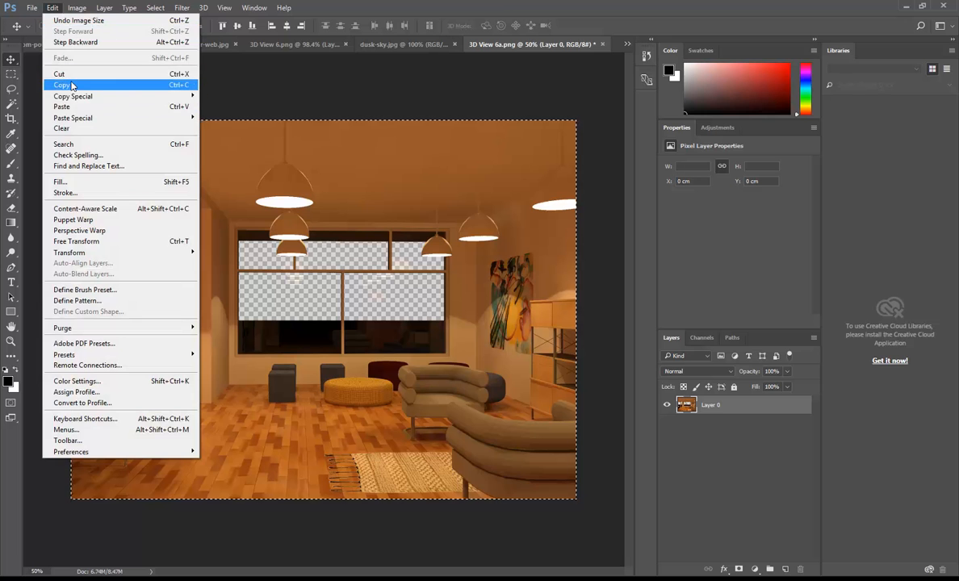
pyautogui.click(88, 84)
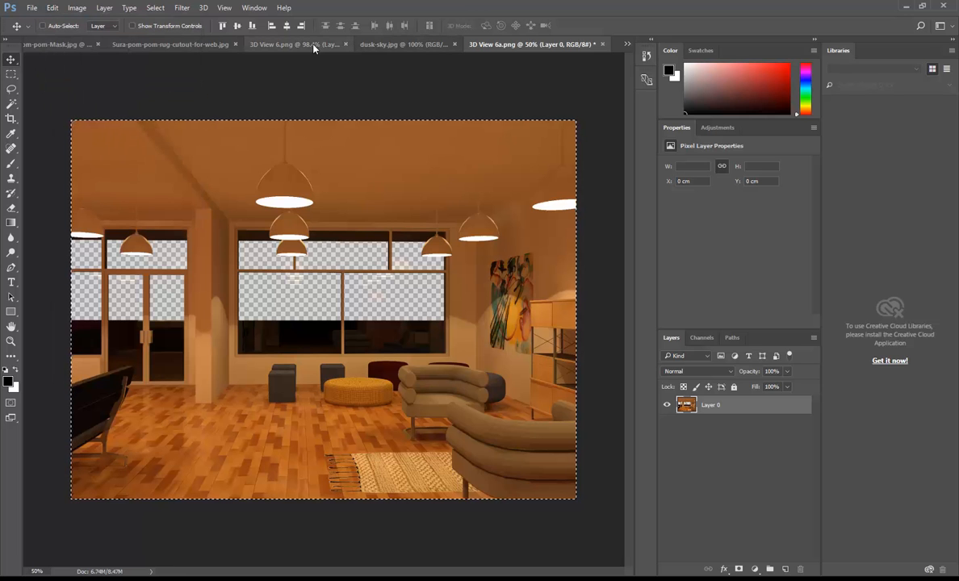
pyautogui.click(279, 40)
pyautogui.press('ctrl')
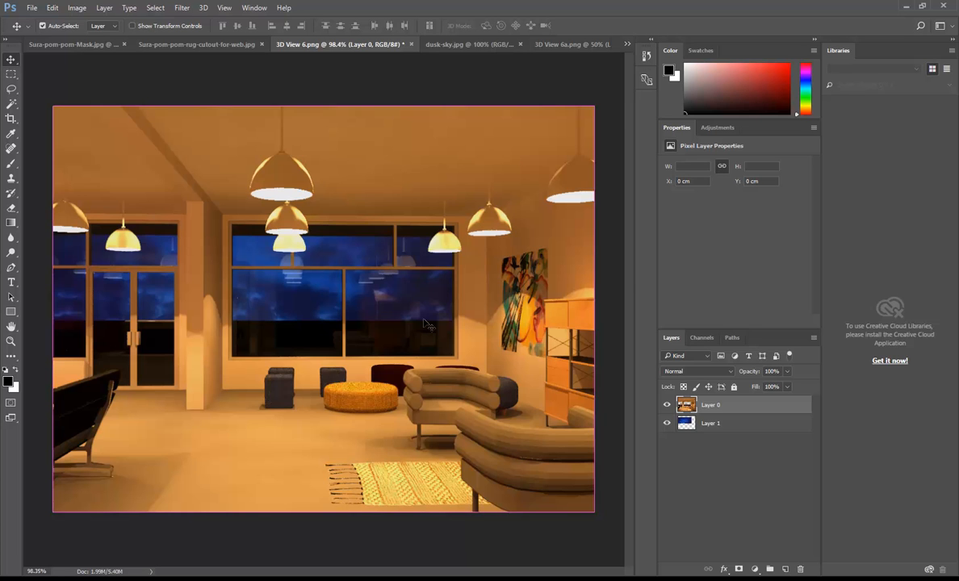
pyautogui.hotkey('ctrl', 'v')
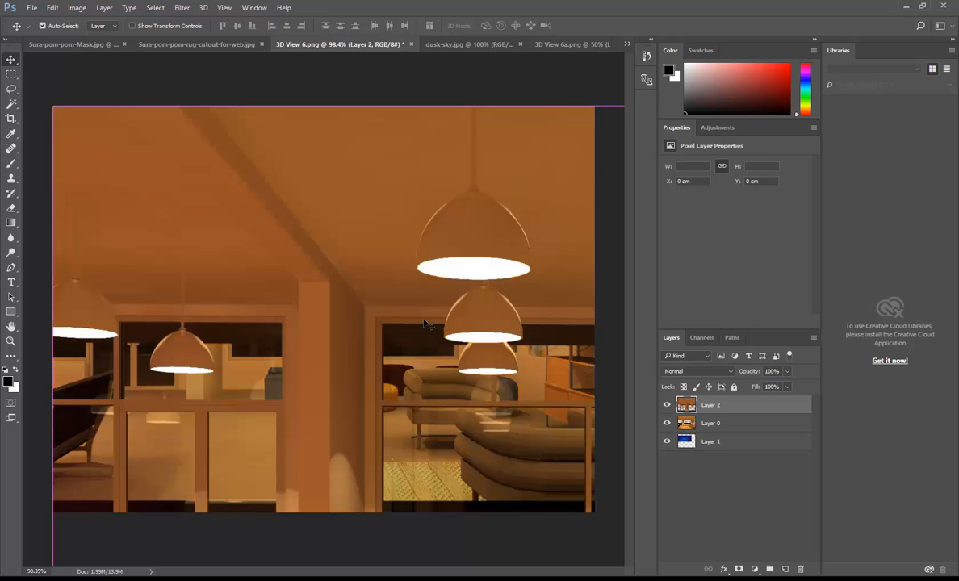
pyautogui.hotkey('ctrl', 'z')
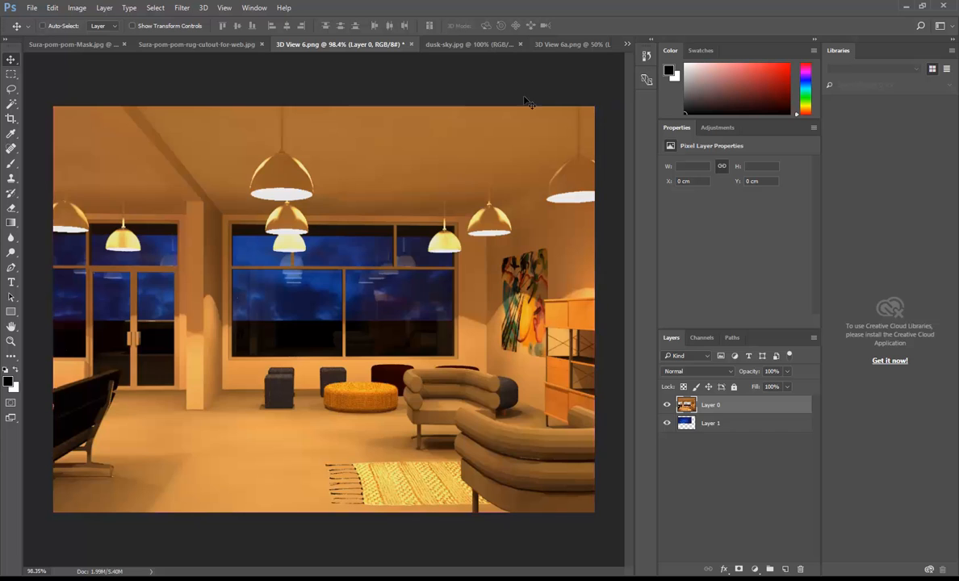
# - Save a PNG copy of the 3D View 6a image as 3D View 6b in the 3D & Pres folder with Smallest / Slow compression
pyautogui.click(551, 44)
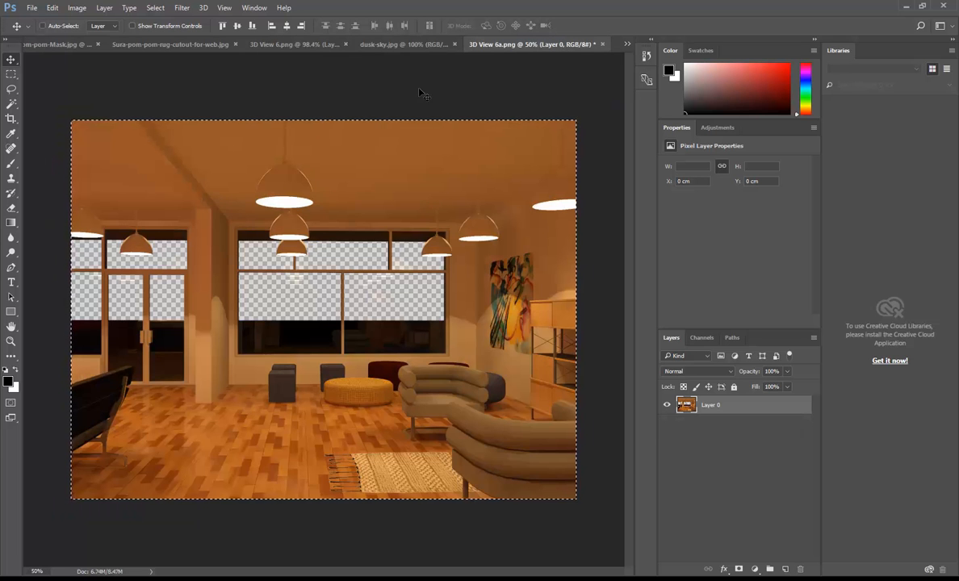
pyautogui.click(155, 8)
pyautogui.click(162, 19)
pyautogui.click(32, 7)
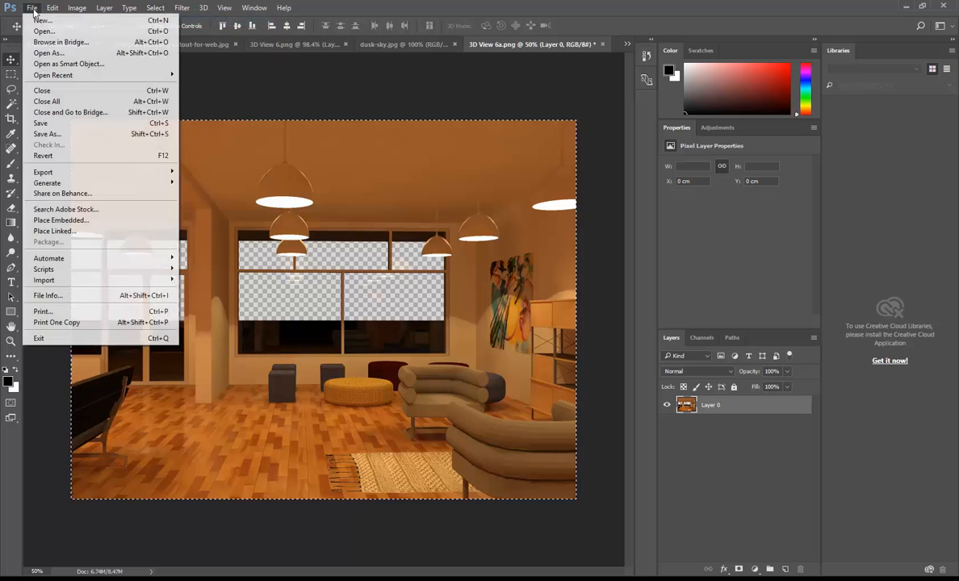
pyautogui.click(54, 135)
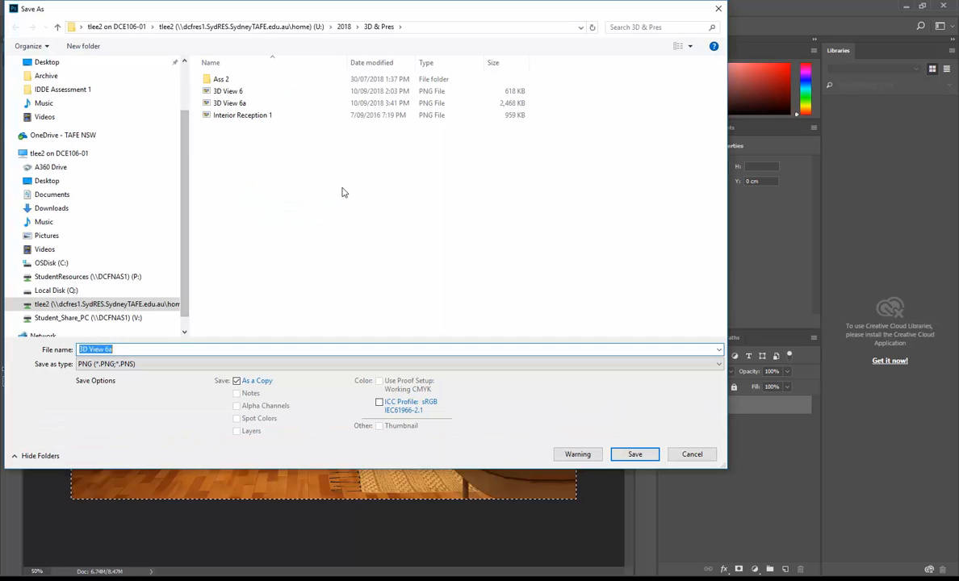
pyautogui.click(160, 347)
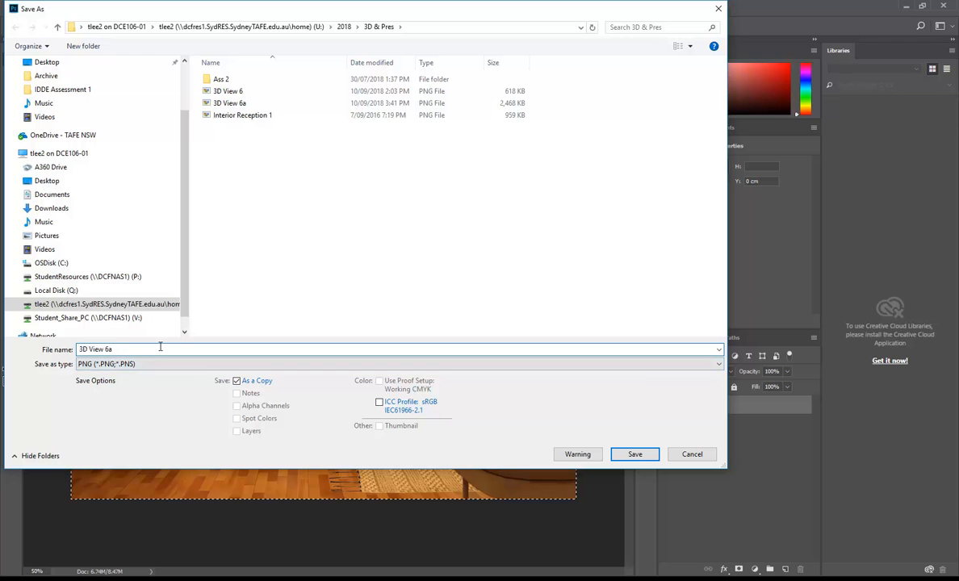
pyautogui.press('BackSpace')
pyautogui.write('b')
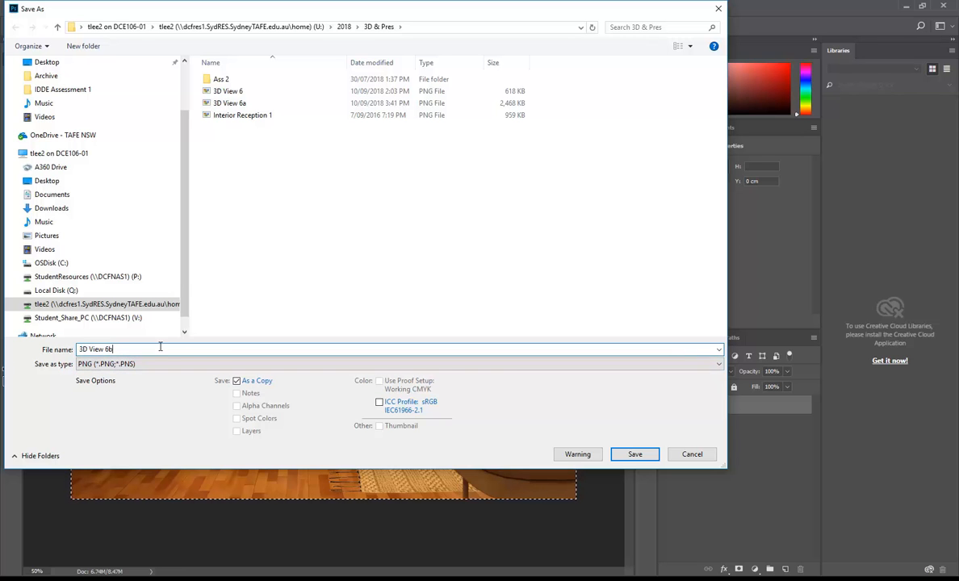
pyautogui.click(634, 454)
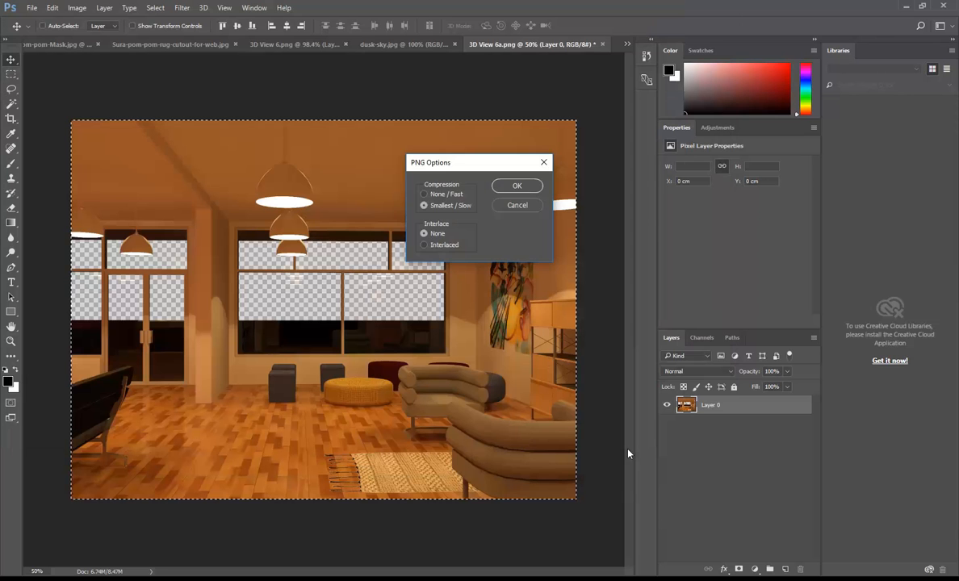
pyautogui.click(517, 186)
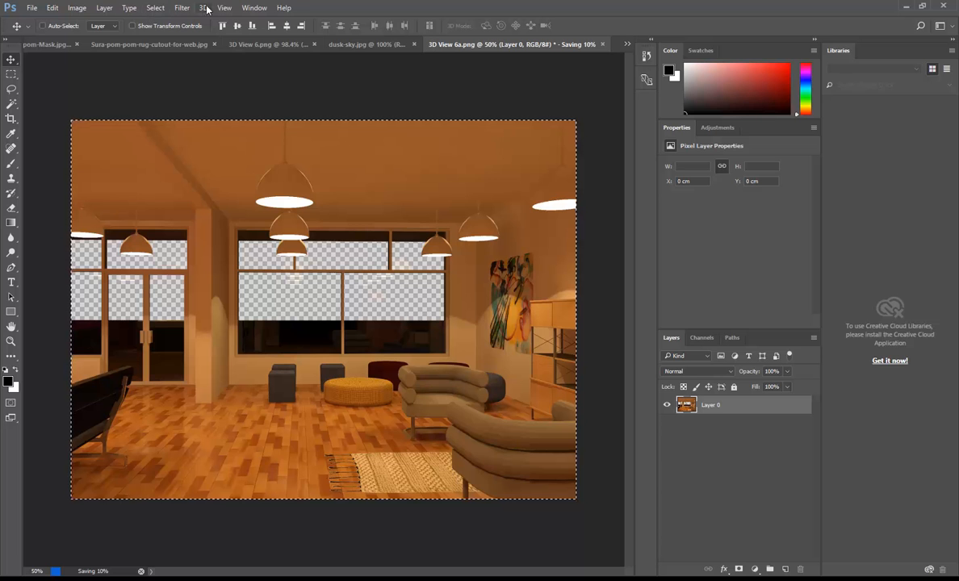
# - Paste the copied render into the 3D View 6 document again and undo the paste
pyautogui.click(258, 45)
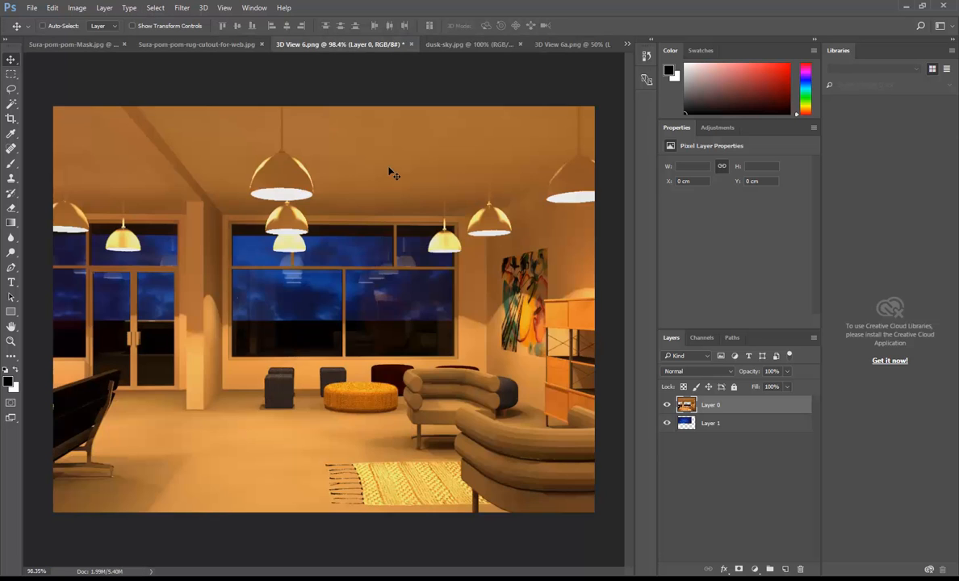
pyautogui.hotkey('ctrl', 'v')
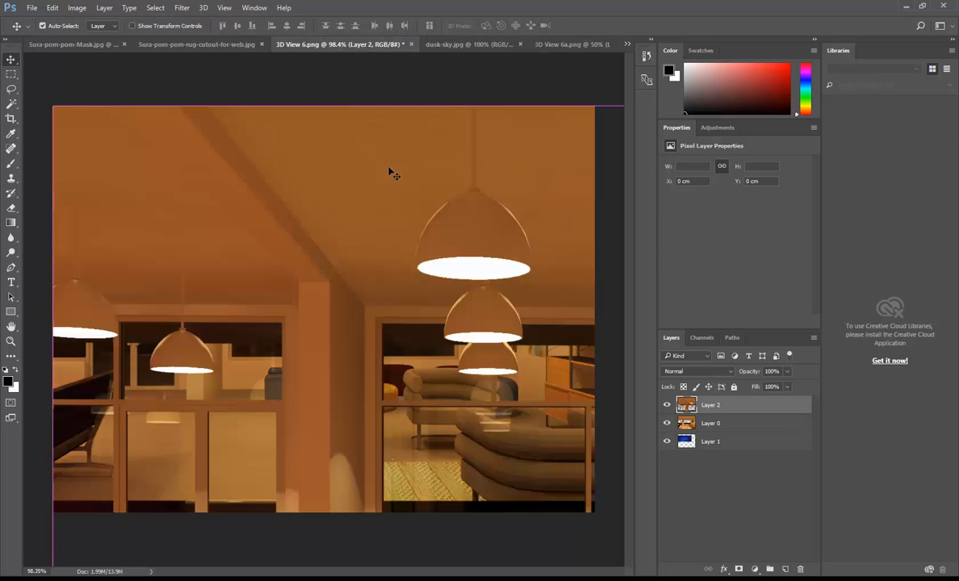
pyautogui.hotkey('ctrl', 'z')
# - Set the 3D View 6 document's resolution to 300 pixels/inch without resampling
pyautogui.click(77, 8)
pyautogui.click(101, 87)
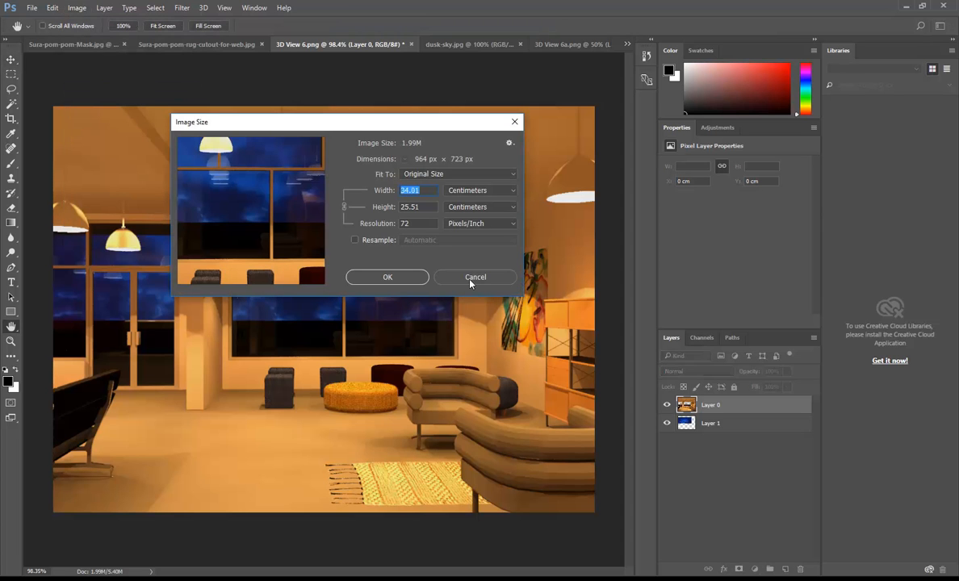
pyautogui.doubleClick(418, 223)
pyautogui.write('300')
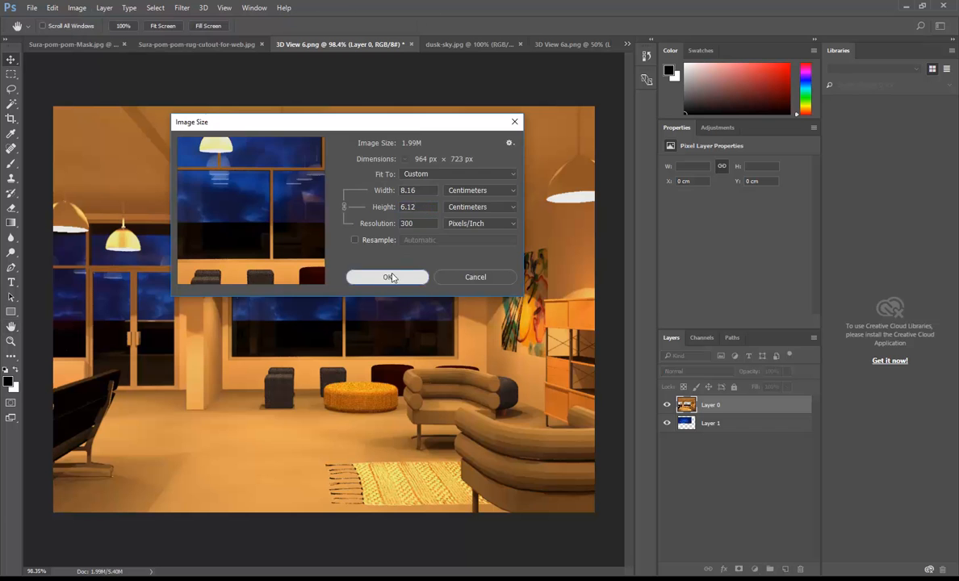
pyautogui.click(390, 276)
# - Paste the copied render into the 300 pixels/inch 3D View 6 document and undo the paste
pyautogui.press('v')
pyautogui.hotkey('ctrl', 'v')
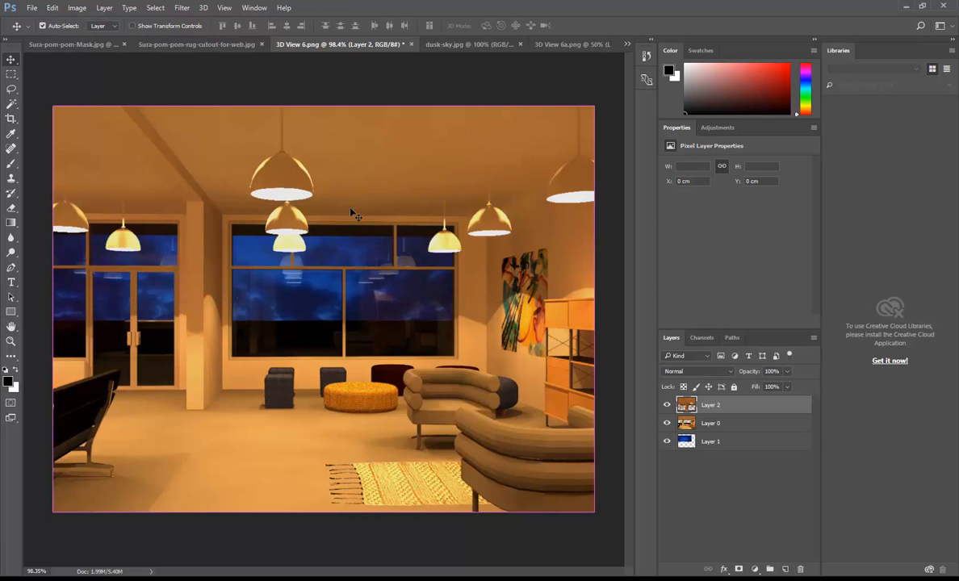
pyautogui.hotkey('ctrl', 'z')
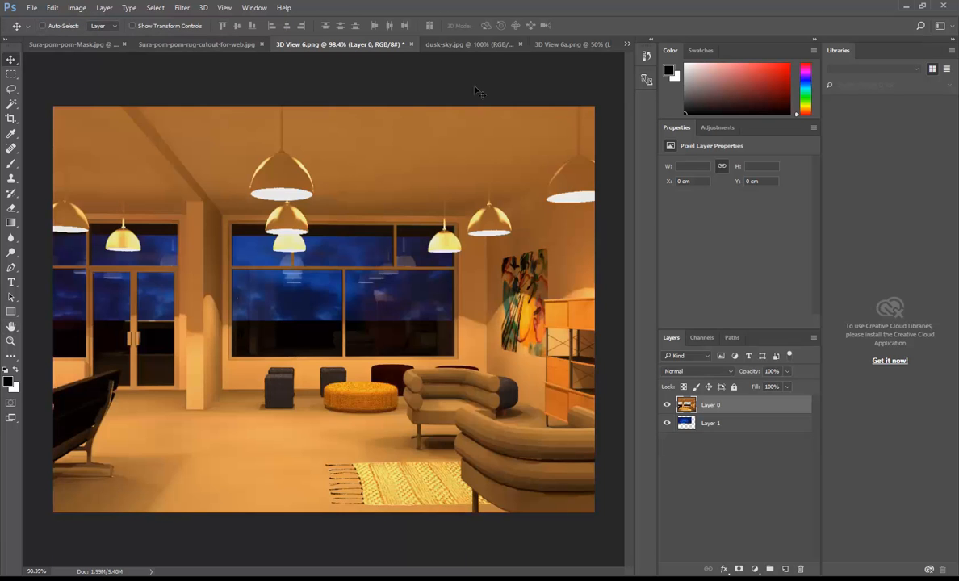
# - Save the 3D View 6a image in Photoshop PSD format in the 3D & Pres folder with Maximize Compatibility on
pyautogui.click(572, 44)
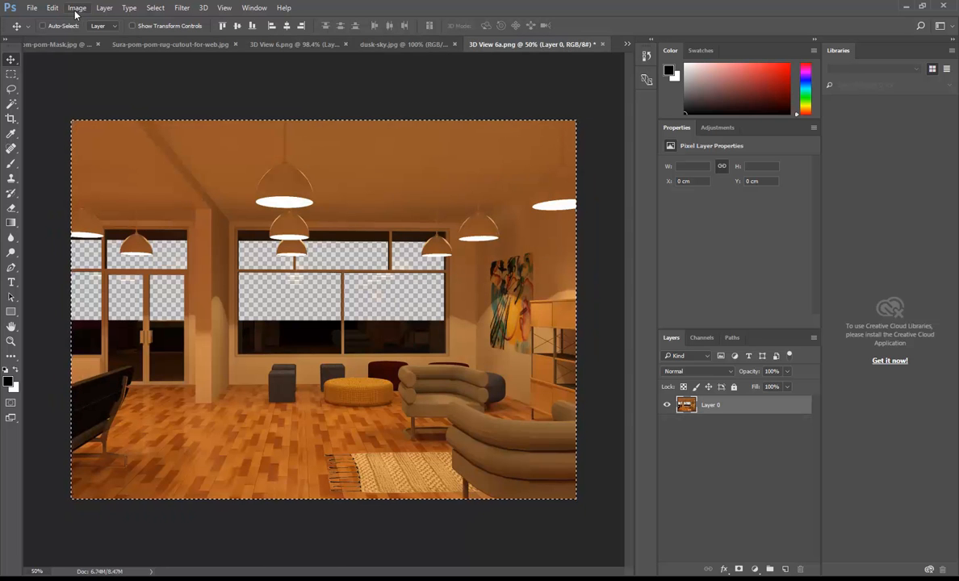
pyautogui.click(33, 8)
pyautogui.click(56, 134)
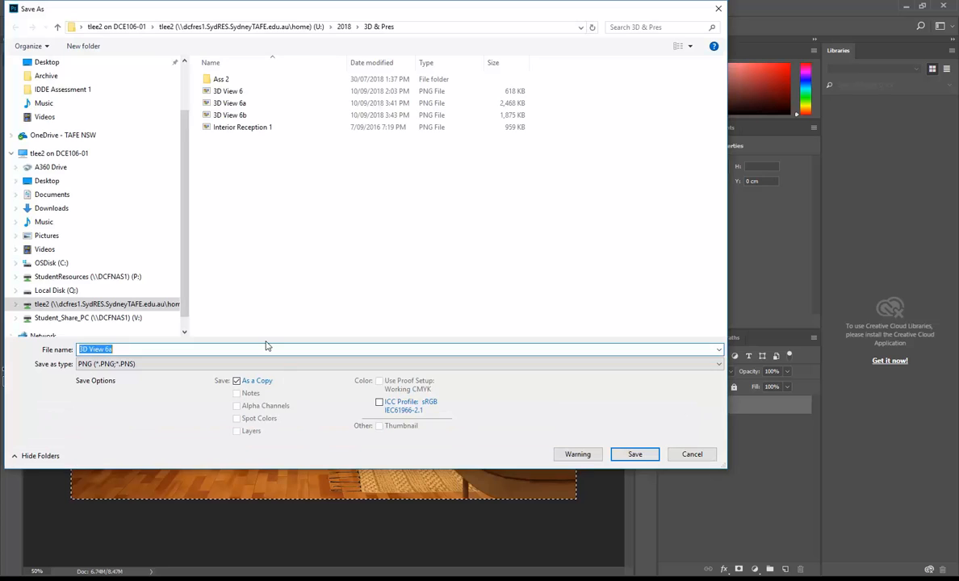
pyautogui.click(234, 365)
pyautogui.click(151, 377)
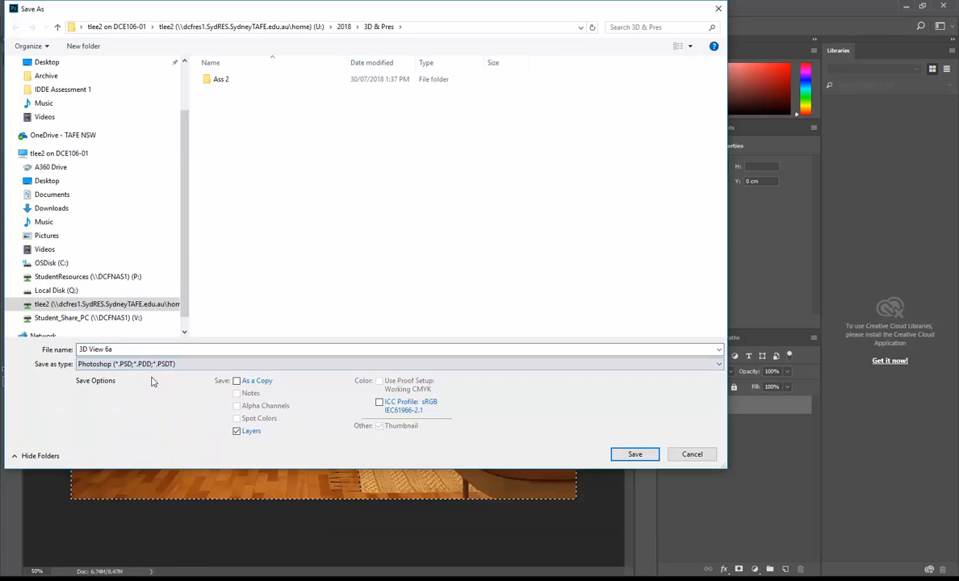
pyautogui.click(634, 453)
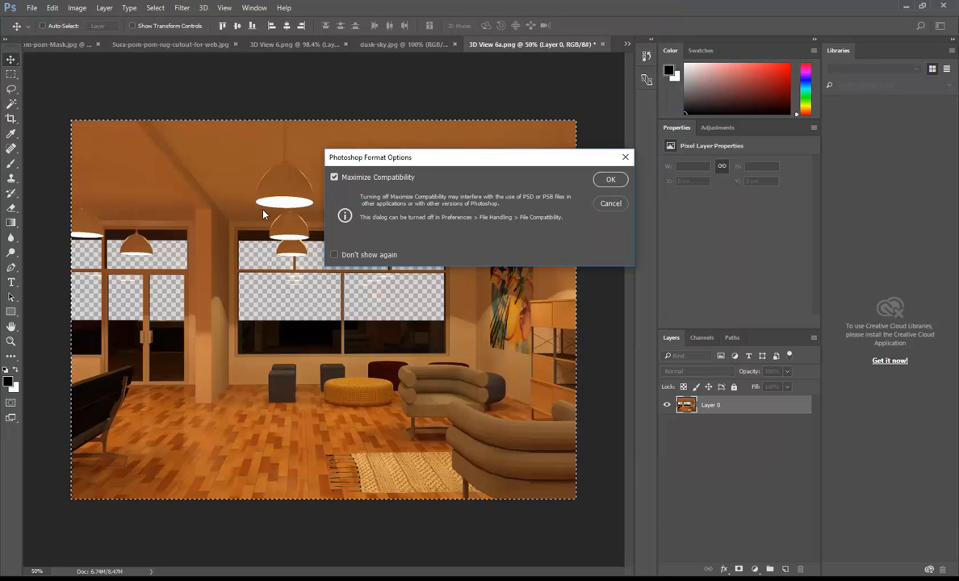
pyautogui.click(611, 180)
# - Select and copy the entire 3D View 6a.psd canvas and paste it as a new layer in the 3D View 6 document
pyautogui.click(155, 7)
pyautogui.click(160, 31)
pyautogui.click(155, 8)
pyautogui.click(162, 19)
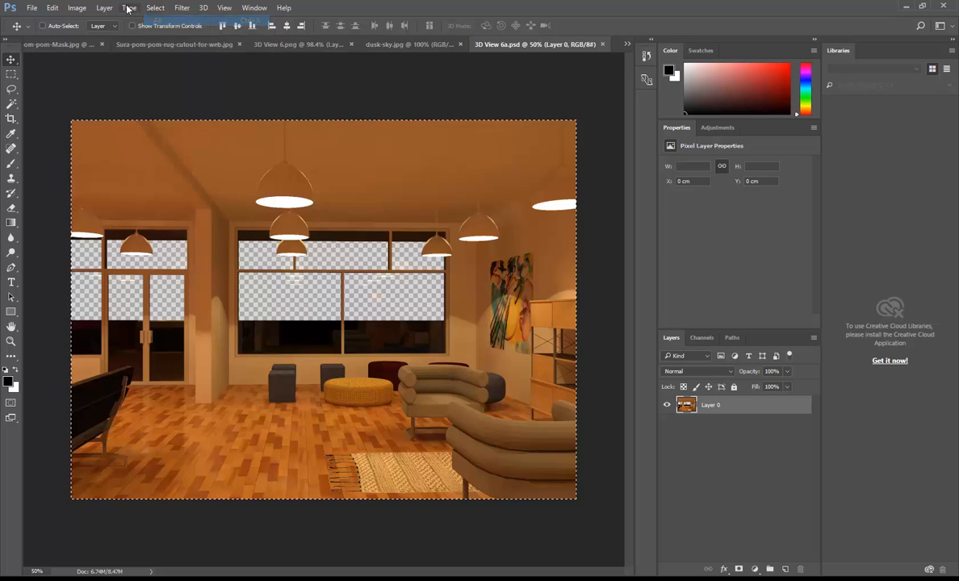
pyautogui.click(52, 7)
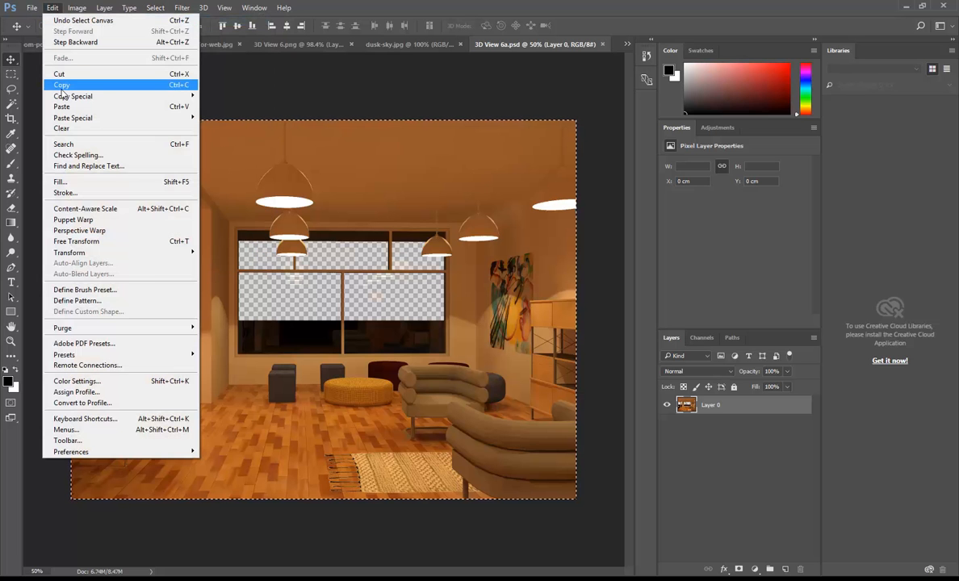
pyautogui.click(62, 85)
pyautogui.click(305, 44)
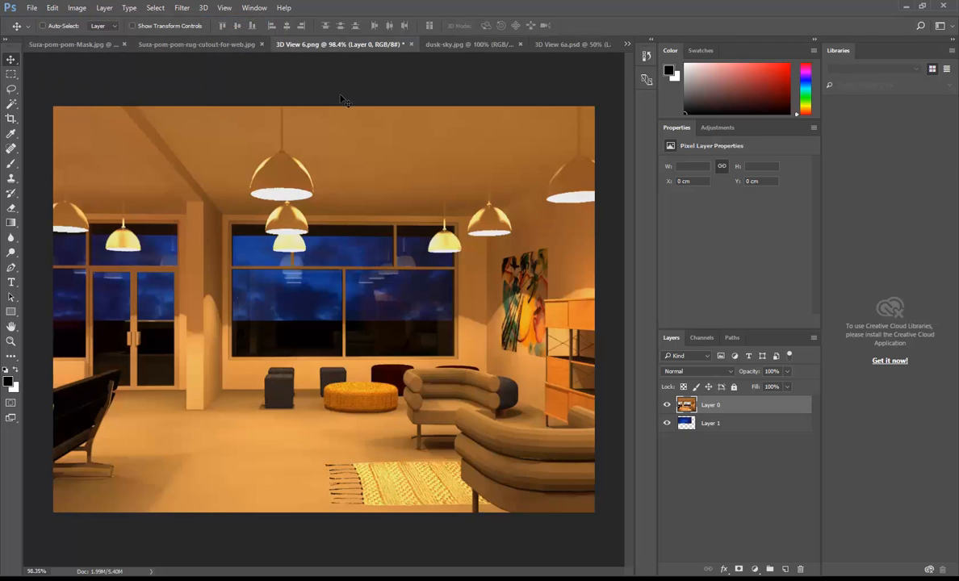
pyautogui.click(52, 7)
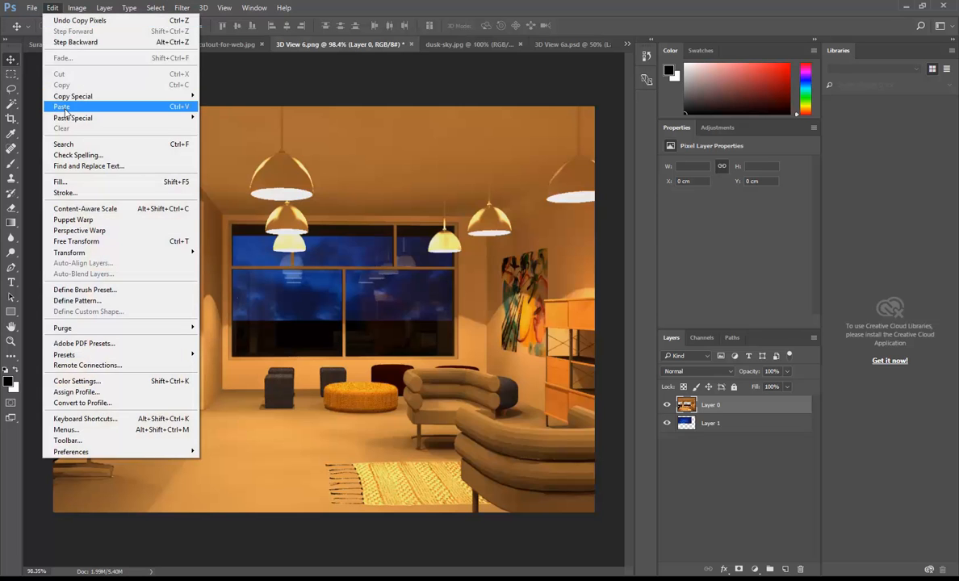
pyautogui.click(62, 103)
# - Scale the pasted layer down to about 54.6% with Free Transform to fit the canvas, and hide Layer 0
pyautogui.scroll(-3, 336, 260)
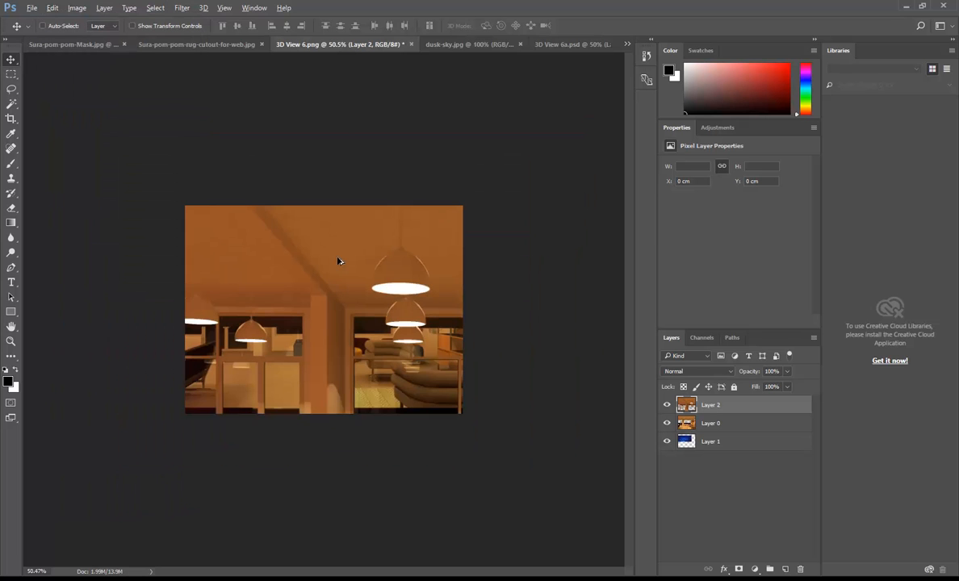
pyautogui.scroll(-5, 365, 291)
pyautogui.press('ctrl')
pyautogui.click(52, 7)
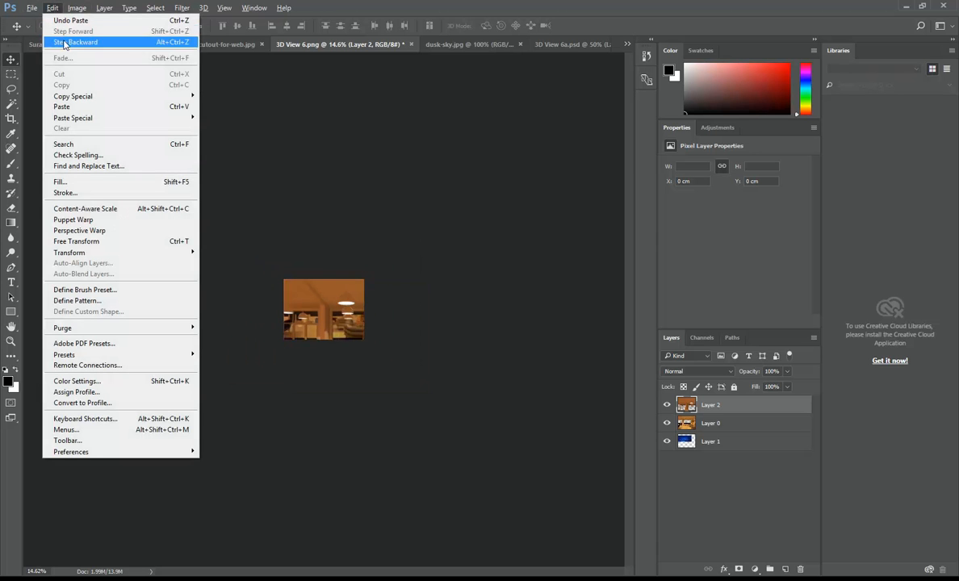
pyautogui.click(75, 241)
pyautogui.scroll(3, 368, 310)
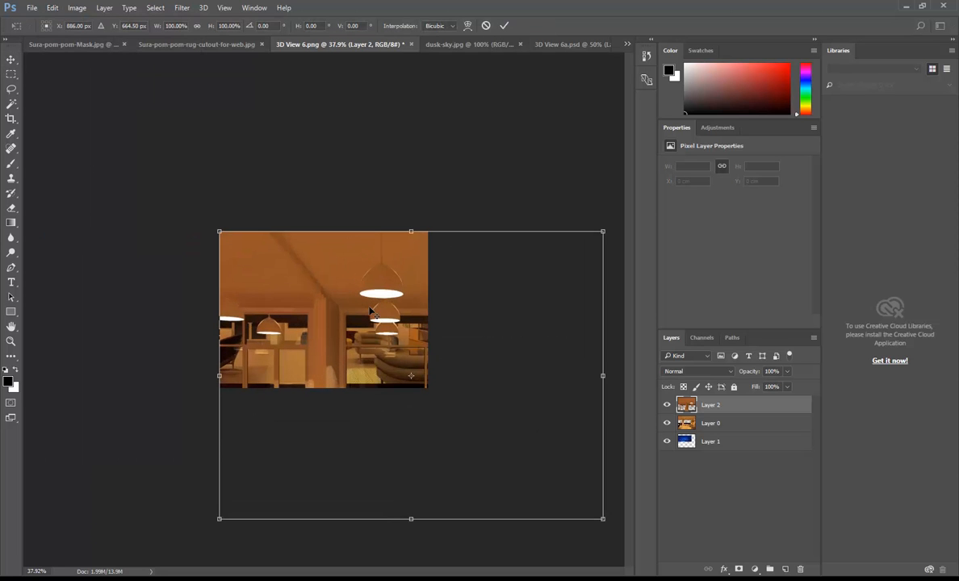
pyautogui.moveTo(606, 521); pyautogui.dragTo(438, 374)
pyautogui.hotkey('ctrl', '0')
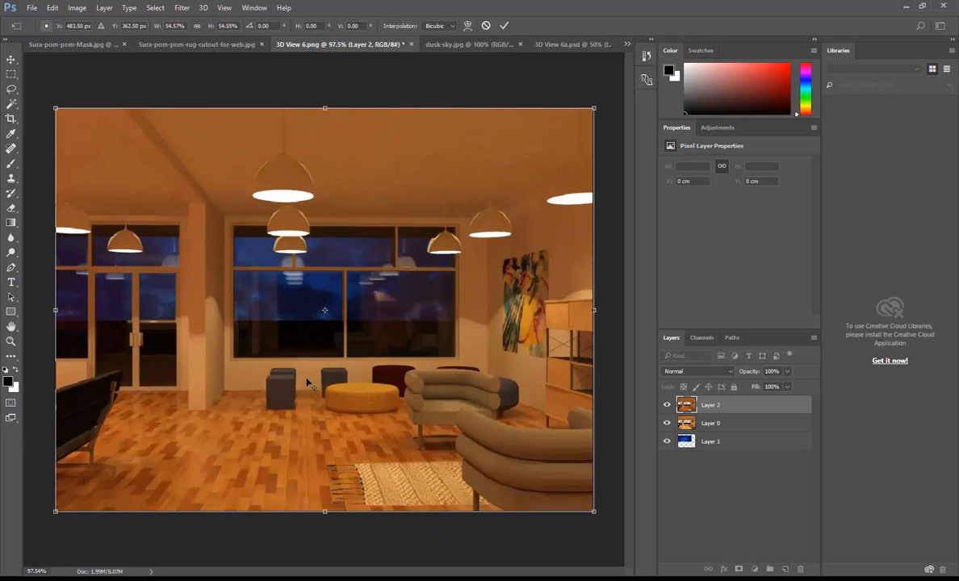
pyautogui.press('Return')
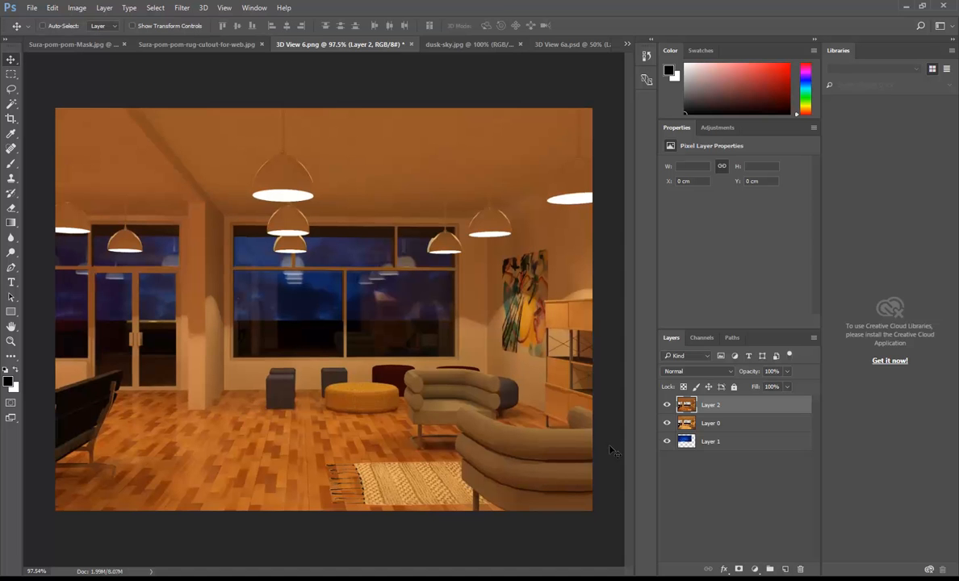
pyautogui.click(668, 423)
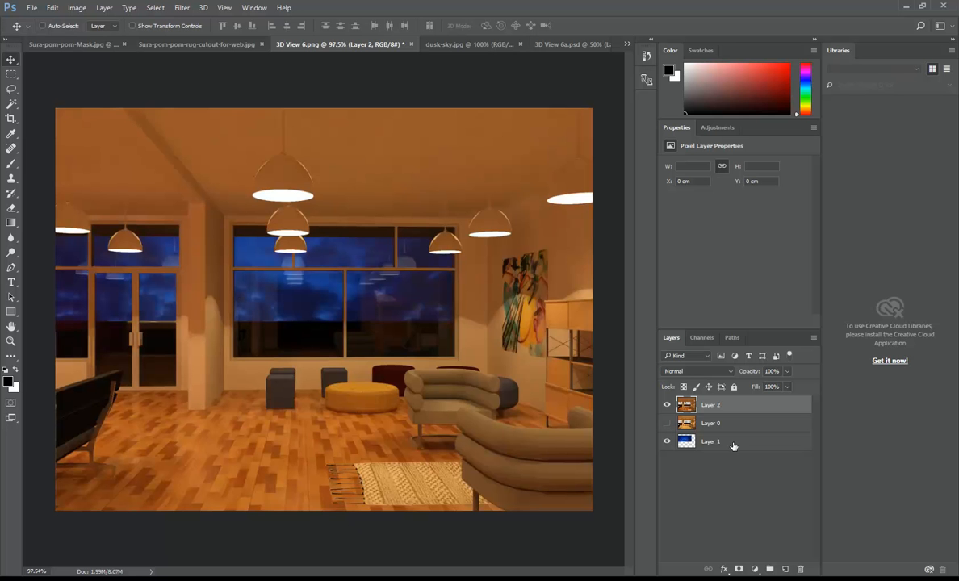
# - Choose the Clone Stamp tool for retouching the wood floor and set its brush size to 6 px
pyautogui.scroll(5, 286, 499)
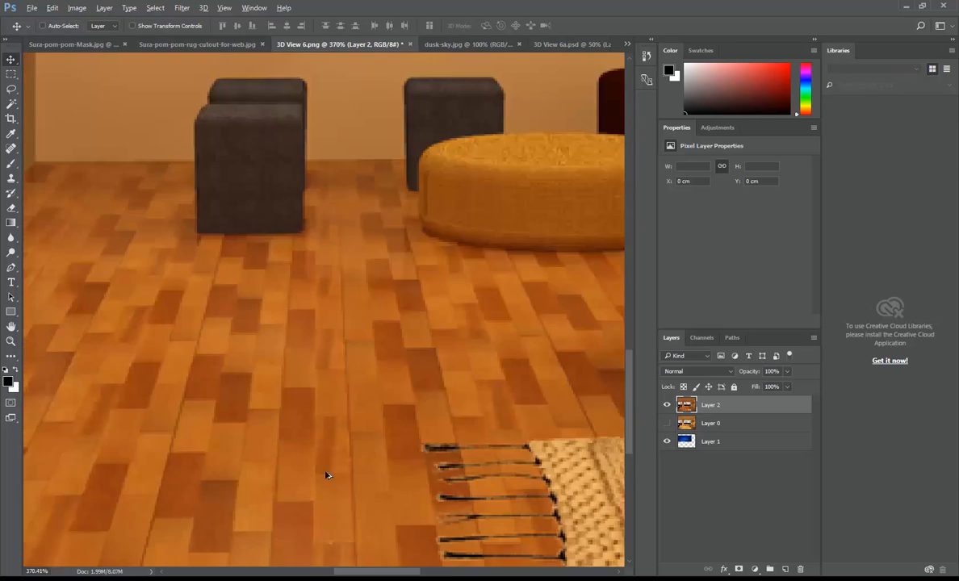
pyautogui.scroll(2, 351, 464)
pyautogui.scroll(-3, 352, 465)
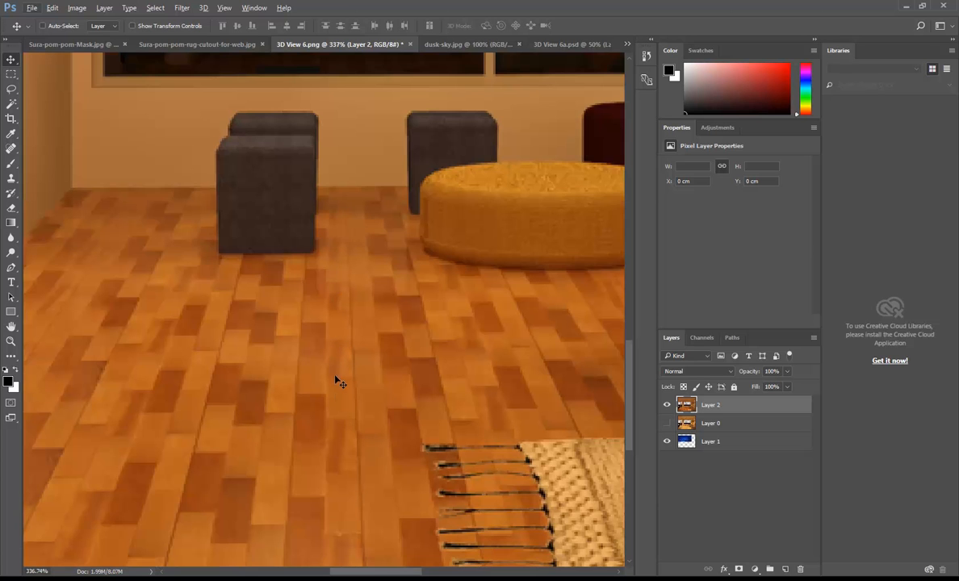
pyautogui.scroll(-3, 342, 448)
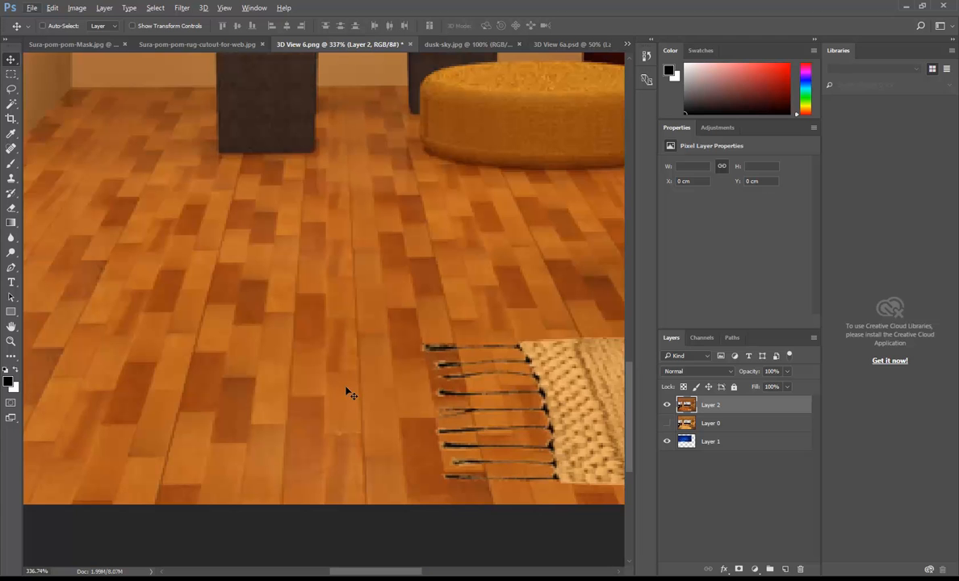
pyautogui.scroll(2, 331, 368)
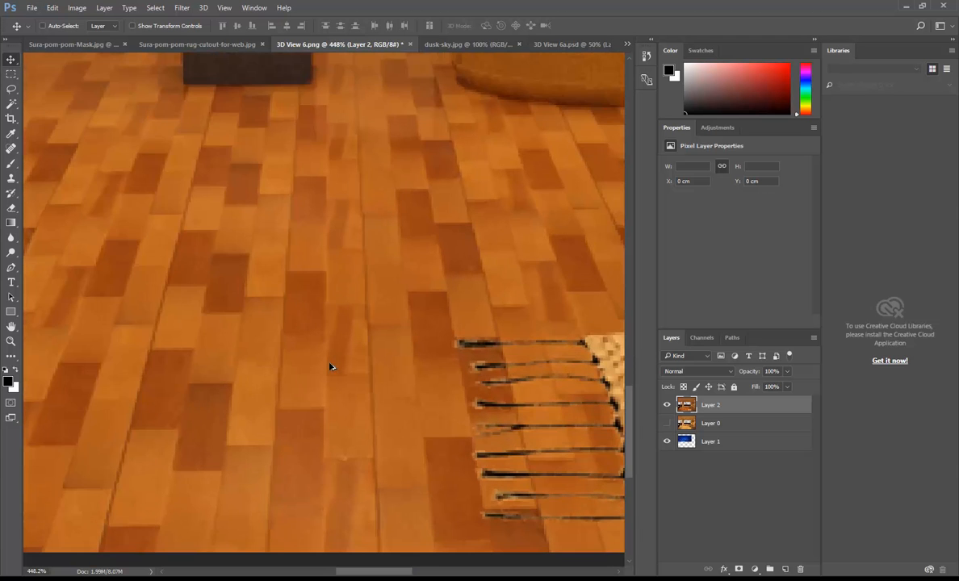
pyautogui.scroll(1, 336, 389)
pyautogui.scroll(-1, 335, 389)
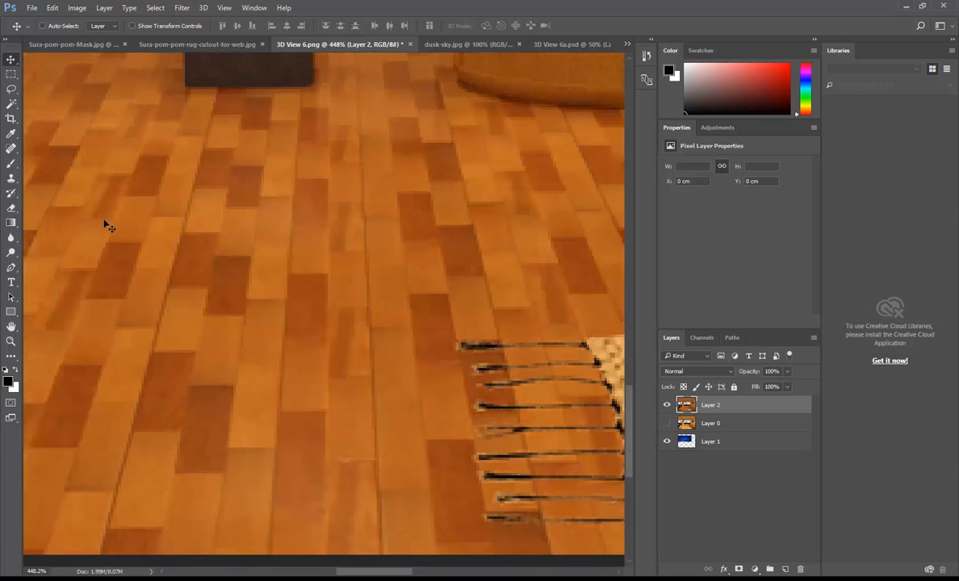
pyautogui.click(11, 178)
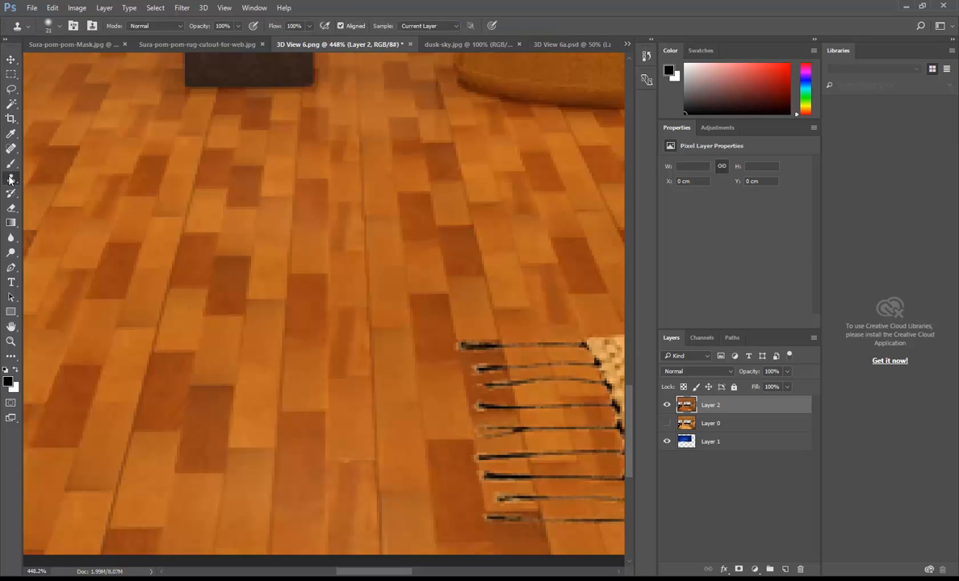
pyautogui.click(10, 178)
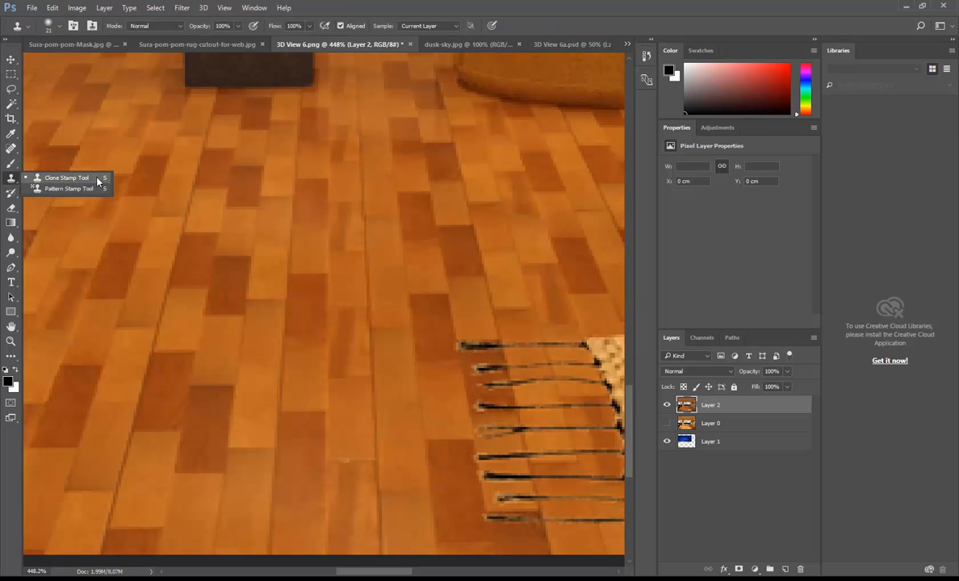
pyautogui.click(65, 177)
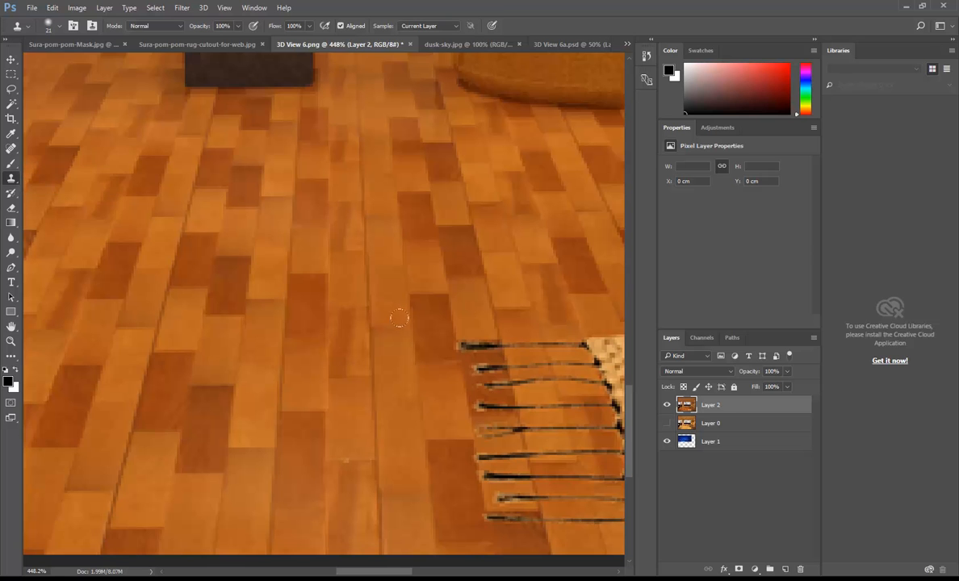
pyautogui.rightClick(341, 256)
pyautogui.moveTo(420, 301); pyautogui.dragTo(418, 300)
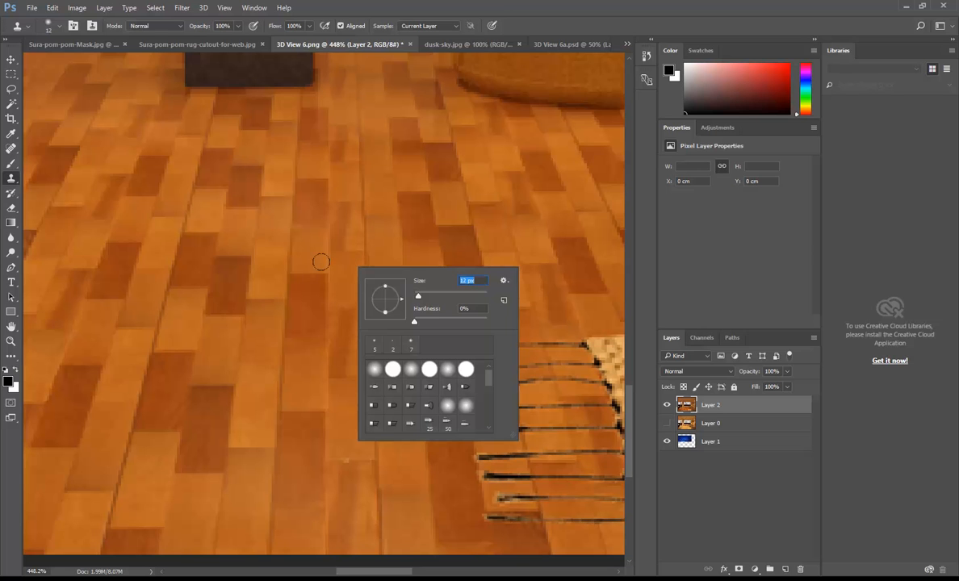
pyautogui.moveTo(419, 297); pyautogui.dragTo(417, 297)
pyautogui.press('Return')
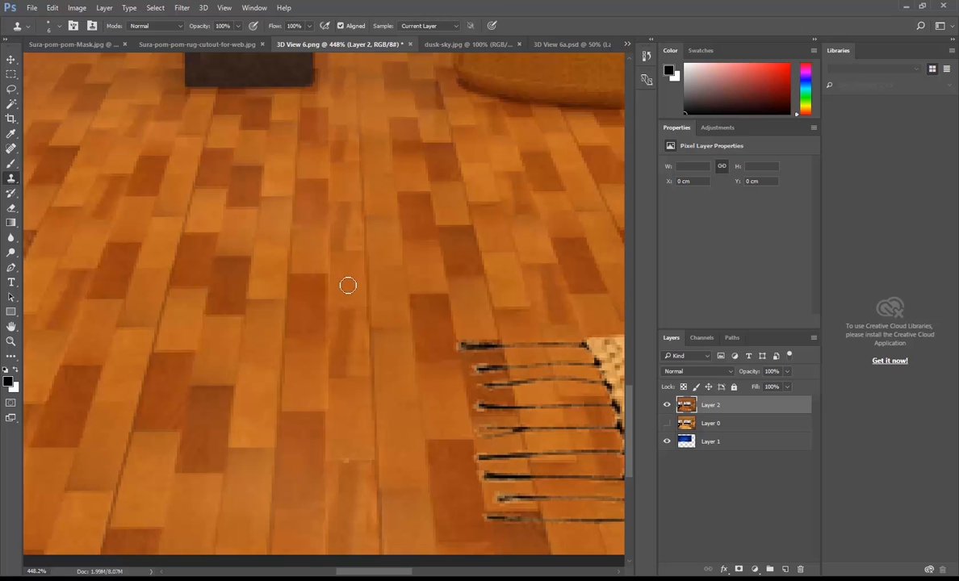
# - Raise the brush hardness slightly and clone clean wood over the dark streak in the plank beside the rug fringe
pyautogui.moveTo(347, 335)
pyautogui.mouseDown()
pyautogui.moveTo(355, 332)
pyautogui.moveTo(345, 325)
pyautogui.moveTo(351, 349)
pyautogui.moveTo(349, 319)
pyautogui.moveTo(345, 368)
pyautogui.mouseUp()
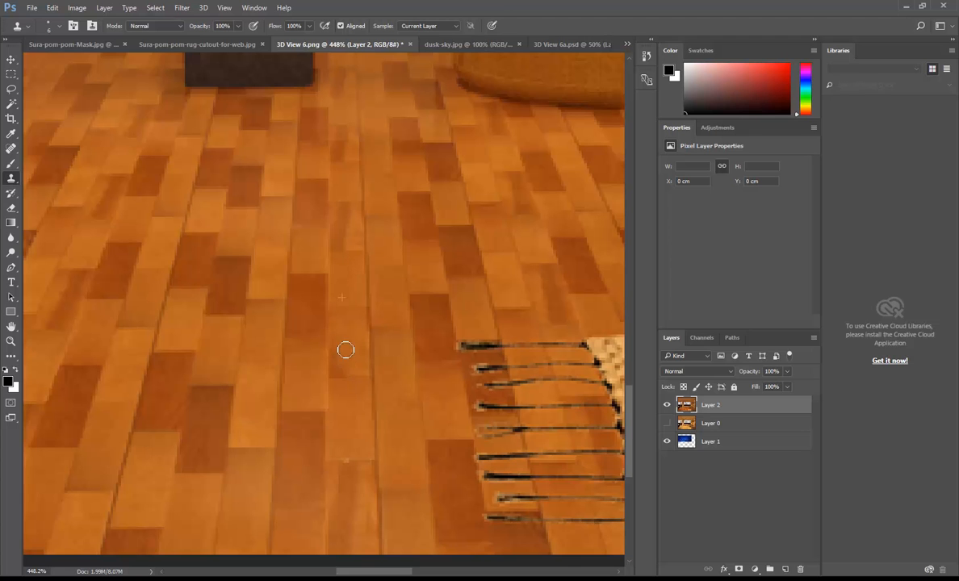
pyautogui.rightClick(344, 357)
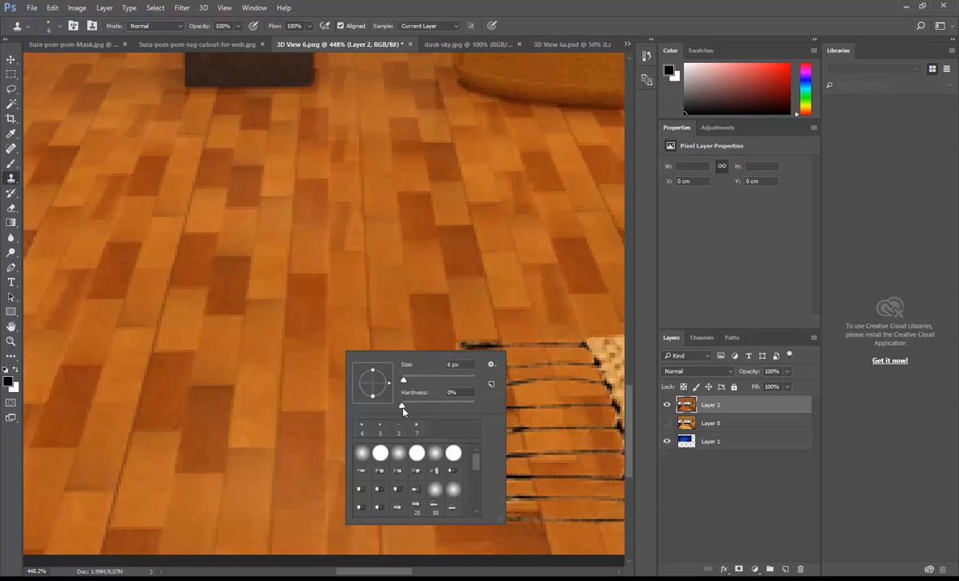
pyautogui.moveTo(402, 407); pyautogui.dragTo(408, 406)
pyautogui.press('Return')
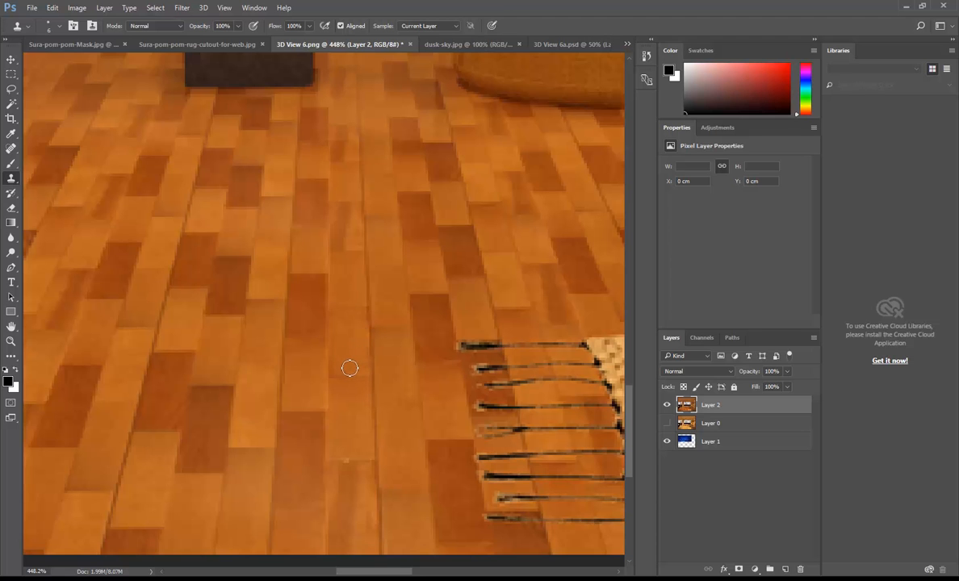
pyautogui.moveTo(350, 367)
pyautogui.mouseDown()
pyautogui.moveTo(355, 310)
pyautogui.moveTo(357, 359)
pyautogui.moveTo(347, 368)
pyautogui.moveTo(346, 270)
pyautogui.mouseUp()
pyautogui.keyDown('alt'); pyautogui.click(345, 270); pyautogui.keyUp('alt')
pyautogui.moveTo(362, 367); pyautogui.dragTo(359, 366)
pyautogui.keyDown('alt'); pyautogui.click(352, 275); pyautogui.keyUp('alt')
pyautogui.moveTo(341, 369); pyautogui.dragTo(341, 364)
# - Clone the neighbouring darker plank over the streaked plank at the floor's front edge, beside the rug fringe
pyautogui.scroll(-6, 362, 311)
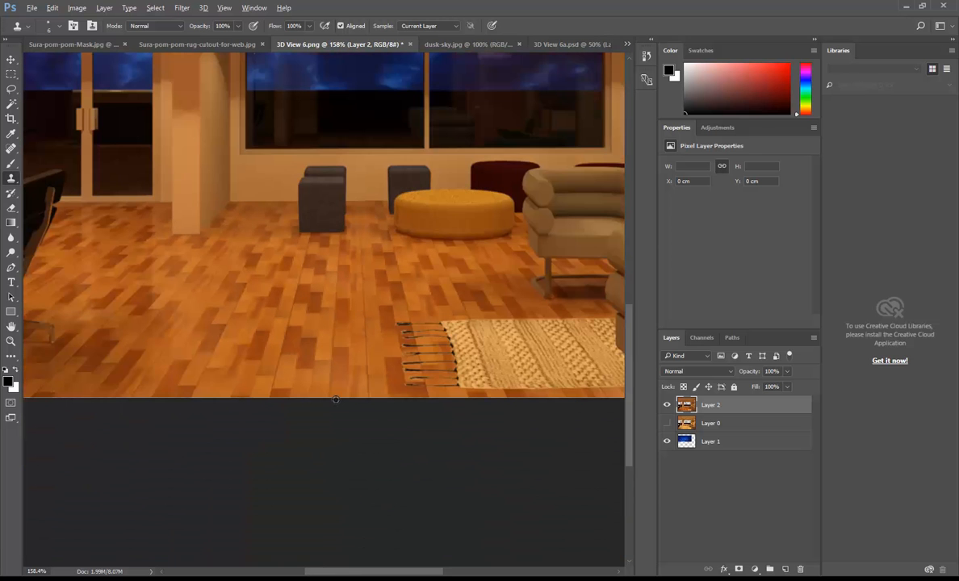
pyautogui.scroll(4, 336, 399)
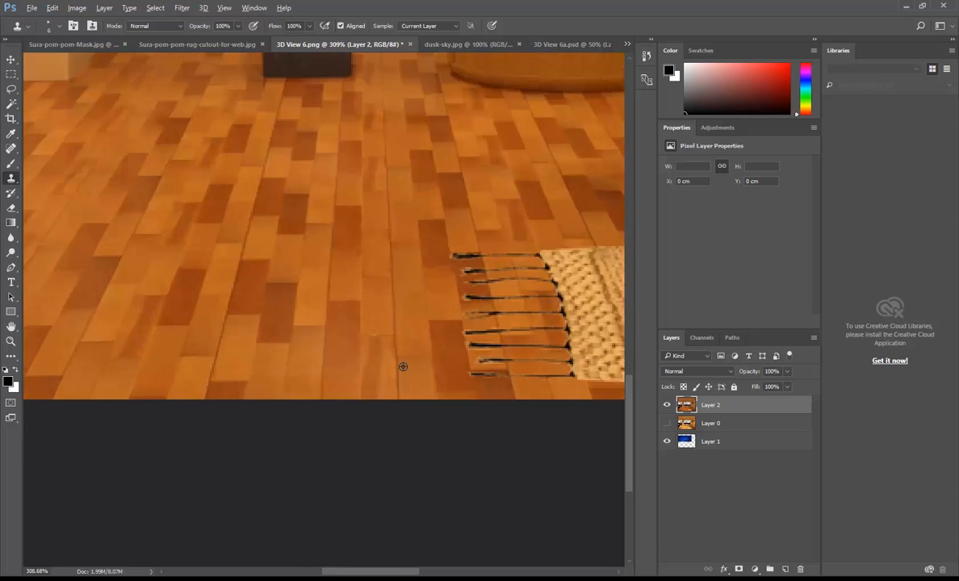
pyautogui.scroll(2, 396, 307)
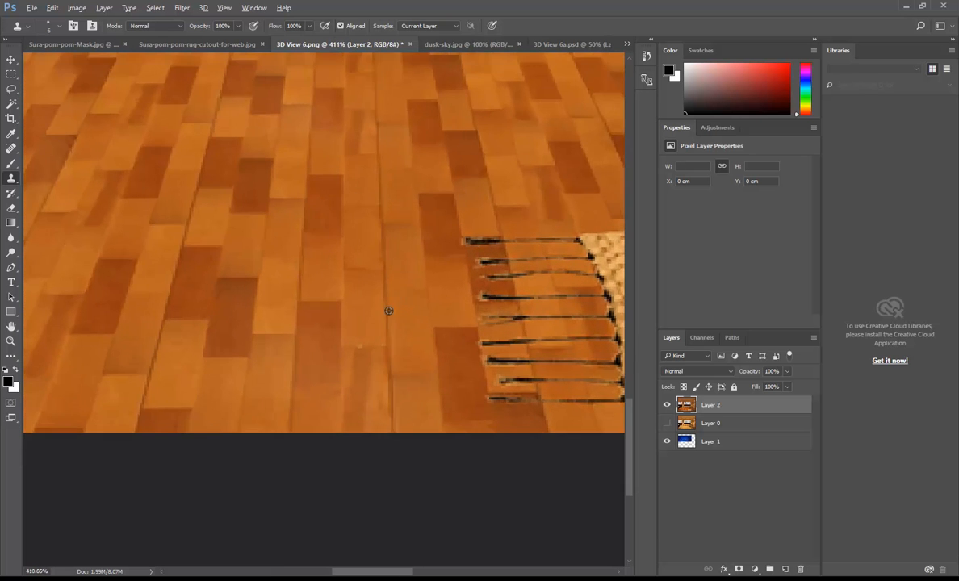
pyautogui.scroll(1, 362, 378)
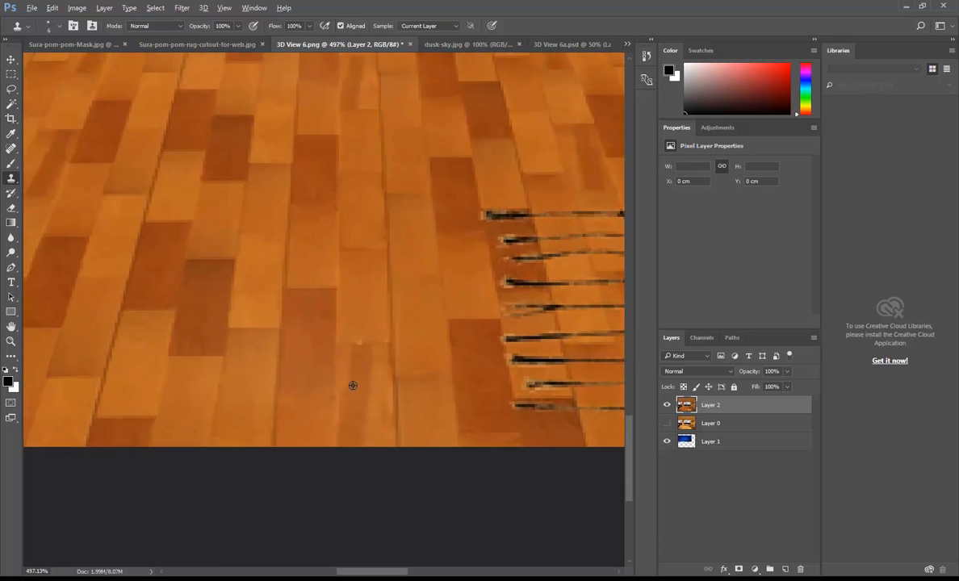
pyautogui.scroll(-2, 250, 353)
pyautogui.scroll(2, 287, 349)
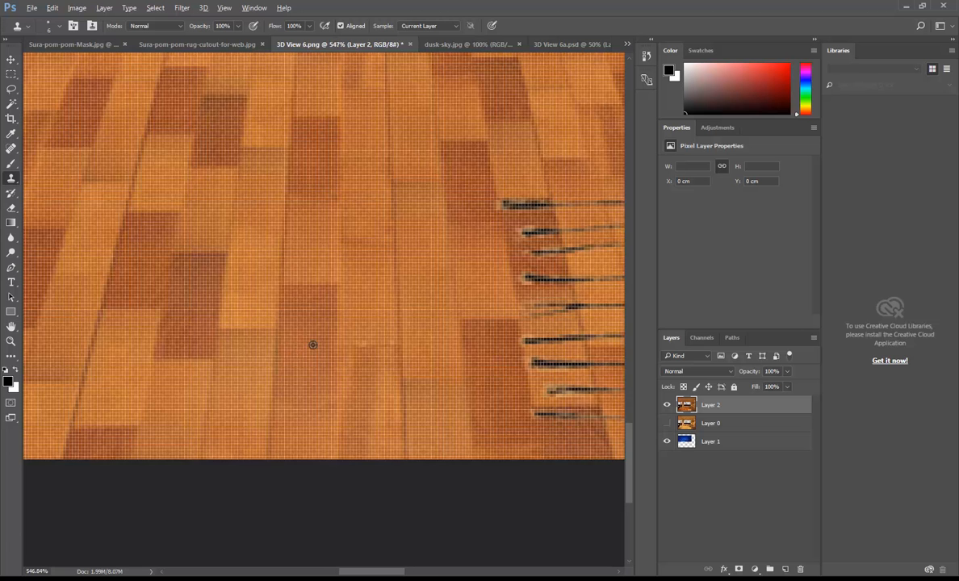
pyautogui.scroll(-3, 311, 344)
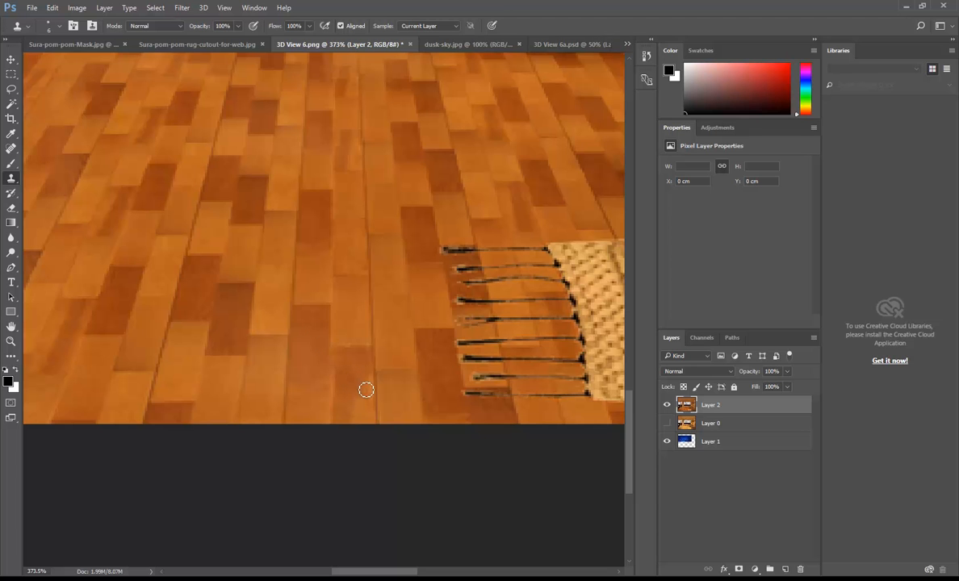
pyautogui.keyDown('alt'); pyautogui.click(303, 331); pyautogui.keyUp('alt')
pyautogui.moveTo(366, 391); pyautogui.dragTo(370, 426)
pyautogui.scroll(-2, 342, 364)
pyautogui.scroll(4, 347, 372)
pyautogui.keyDown('alt'); pyautogui.click(297, 314); pyautogui.keyUp('alt')
pyautogui.moveTo(348, 365)
pyautogui.mouseDown()
pyautogui.moveTo(357, 419)
pyautogui.moveTo(370, 410)
pyautogui.moveTo(358, 411)
pyautogui.moveTo(355, 387)
pyautogui.moveTo(371, 364)
pyautogui.moveTo(346, 364)
pyautogui.mouseUp()
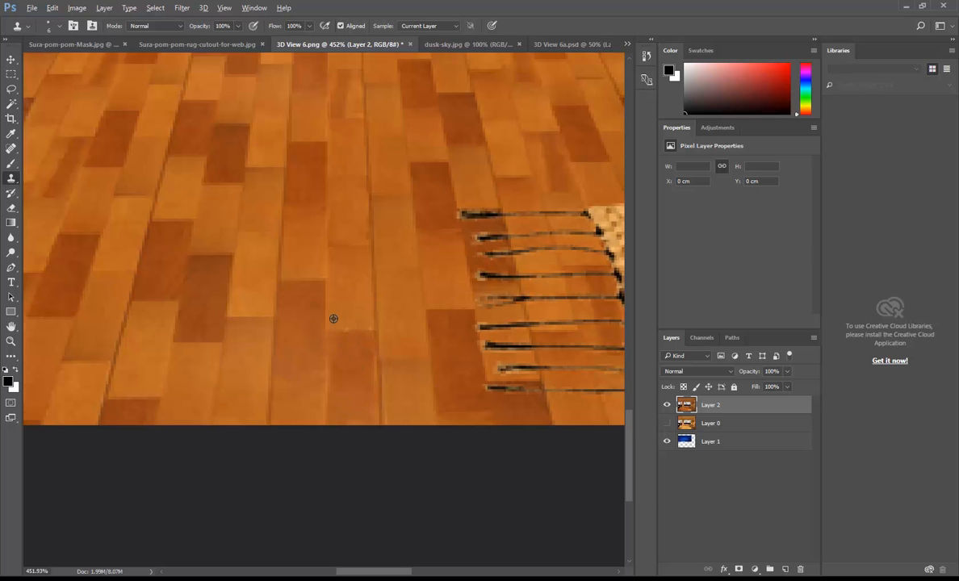
pyautogui.hotkey('ctrl', '0')
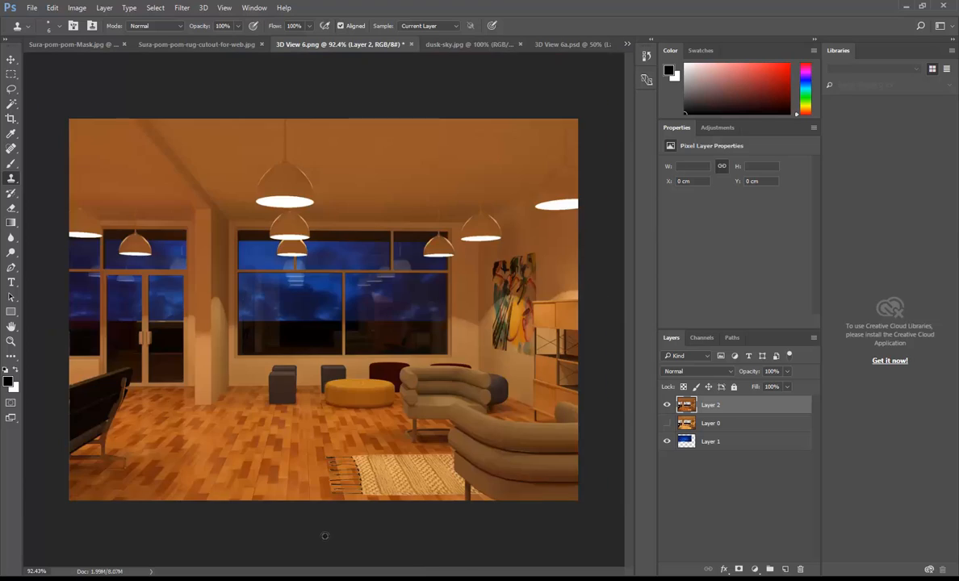
# - Sample clean wood between the rug's fringe strands and reduce the Clone Stamp brush to 3 px
pyautogui.scroll(15, 325, 536)
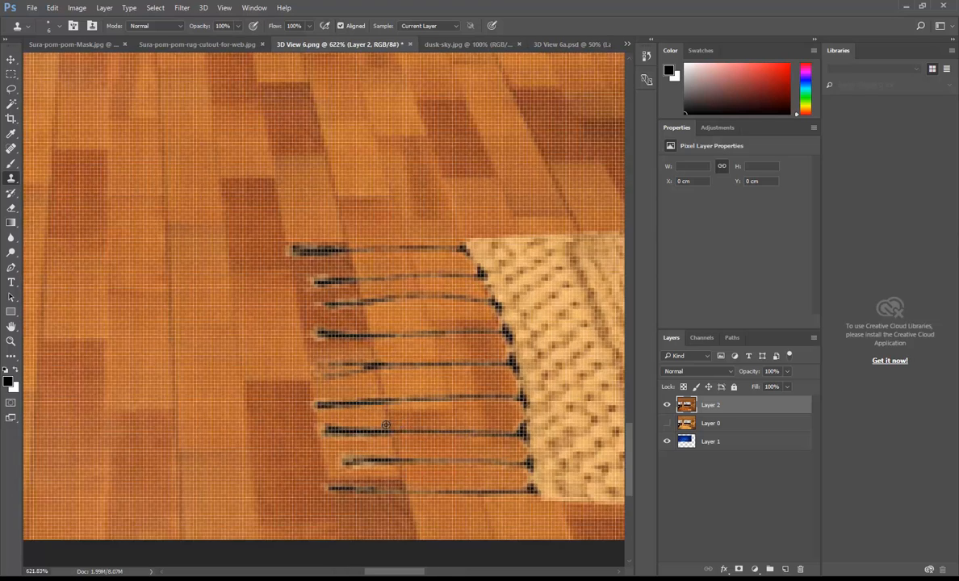
pyautogui.scroll(4, 386, 425)
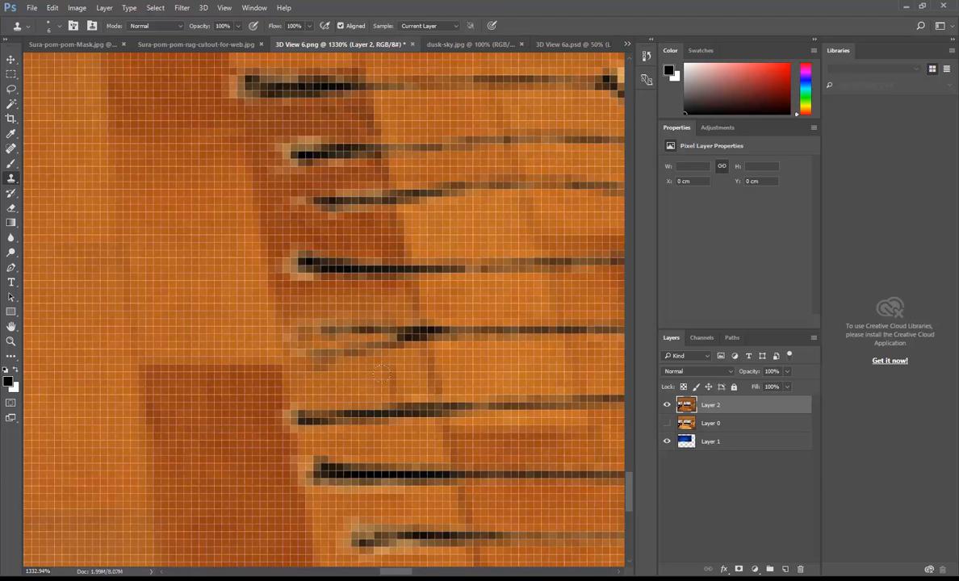
pyautogui.keyDown('alt'); pyautogui.click(348, 294); pyautogui.keyUp('alt')
pyautogui.click(353, 419)
pyautogui.scroll(-2, 343, 398)
pyautogui.scroll(2, 322, 457)
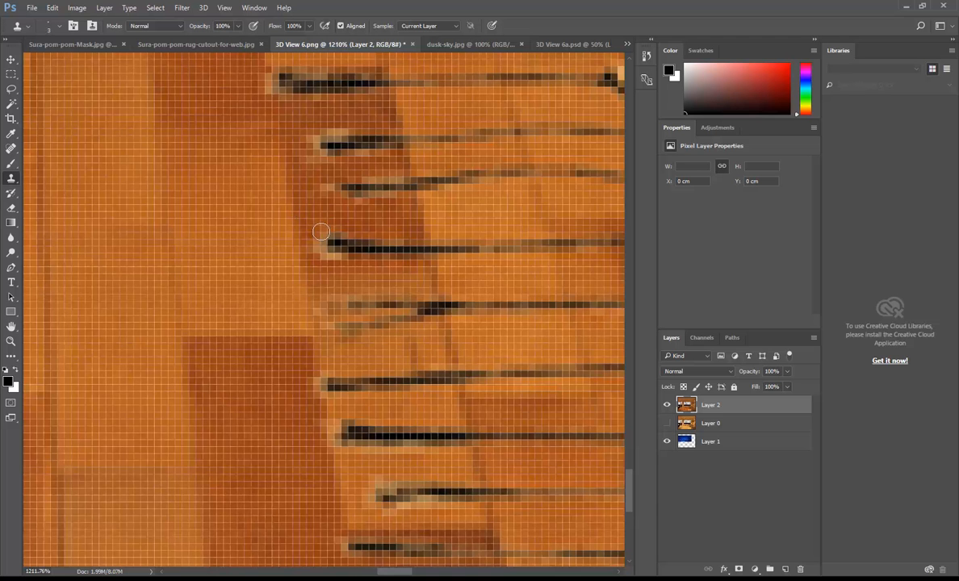
# - Clone dark plank pixels over the light halos around the ends of the rug's second and fourth fringe strands
pyautogui.scroll(1, 323, 188)
pyautogui.keyDown('alt'); pyautogui.click(399, 223); pyautogui.keyUp('alt')
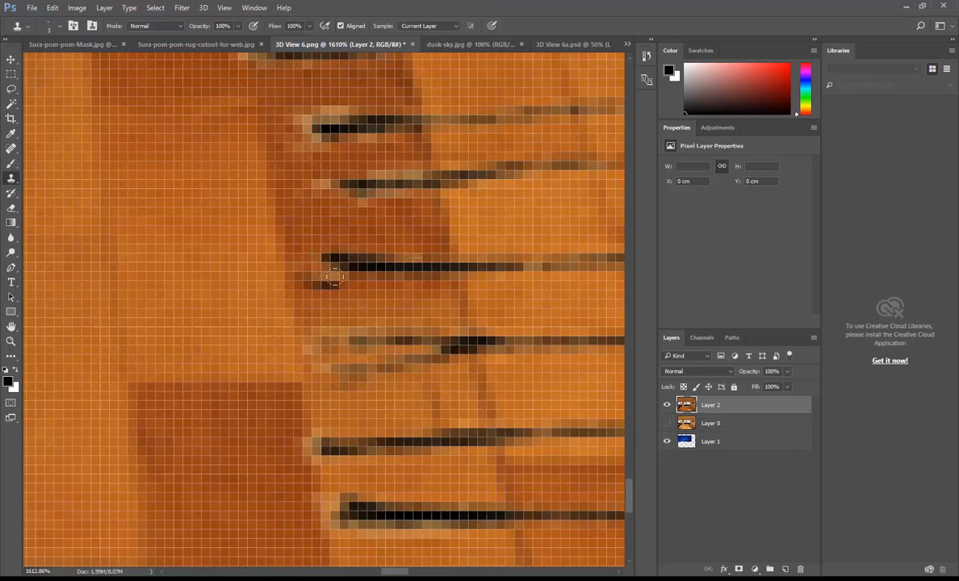
pyautogui.moveTo(306, 283); pyautogui.dragTo(342, 284)
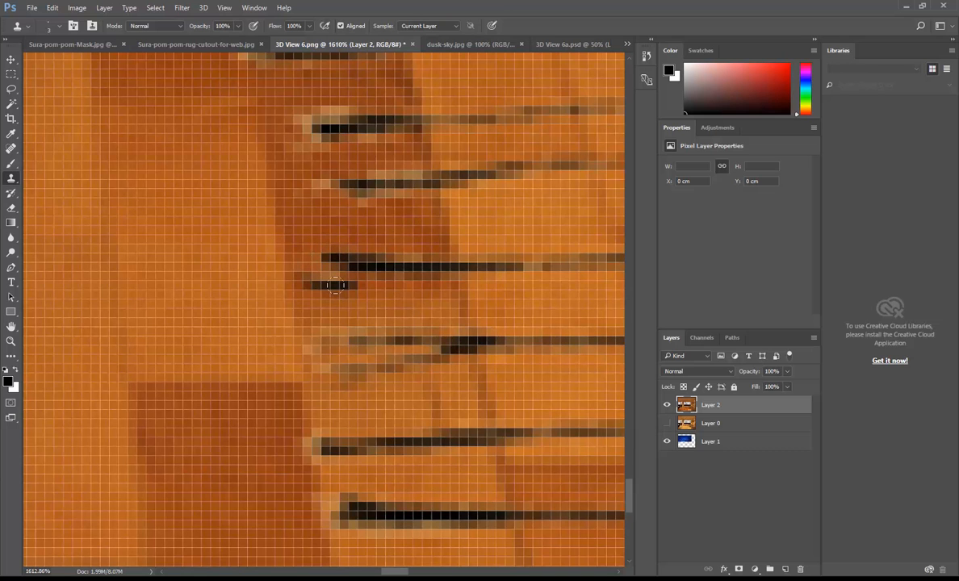
pyautogui.keyDown('alt'); pyautogui.click(385, 227); pyautogui.keyUp('alt')
pyautogui.moveTo(357, 286)
pyautogui.mouseDown()
pyautogui.moveTo(317, 285)
pyautogui.moveTo(336, 291)
pyautogui.mouseUp()
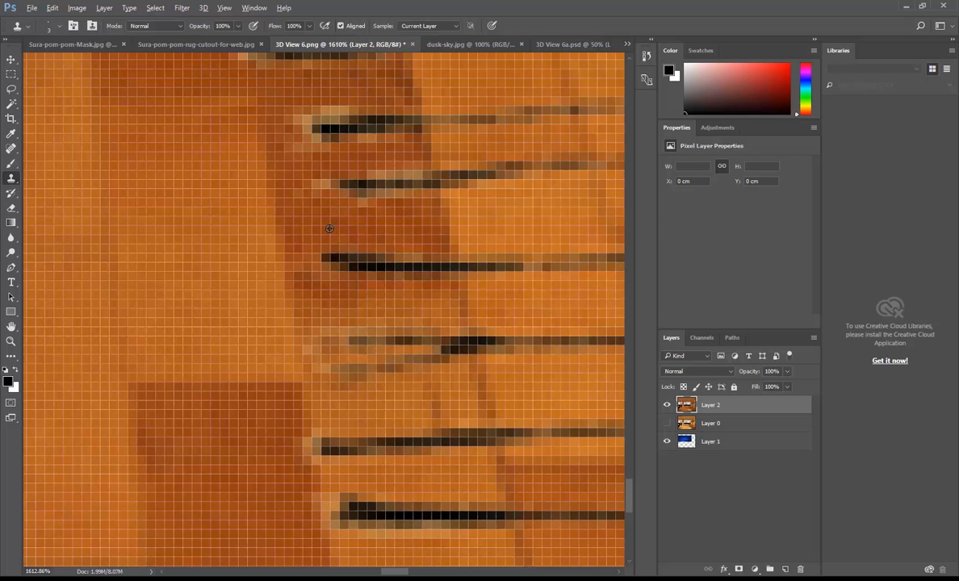
pyautogui.keyDown('alt'); pyautogui.click(329, 229); pyautogui.keyUp('alt')
pyautogui.click(307, 144)
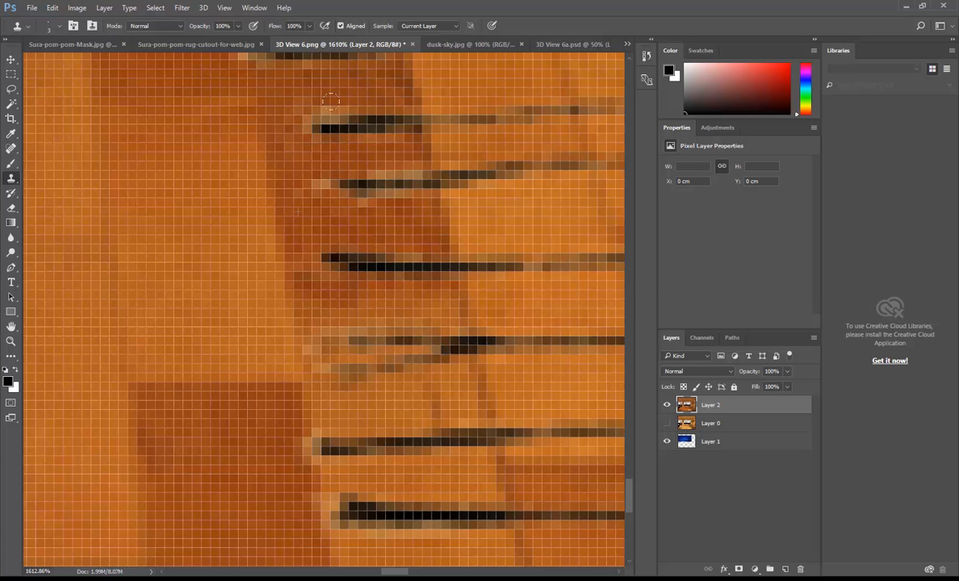
pyautogui.scroll(-5, 324, 196)
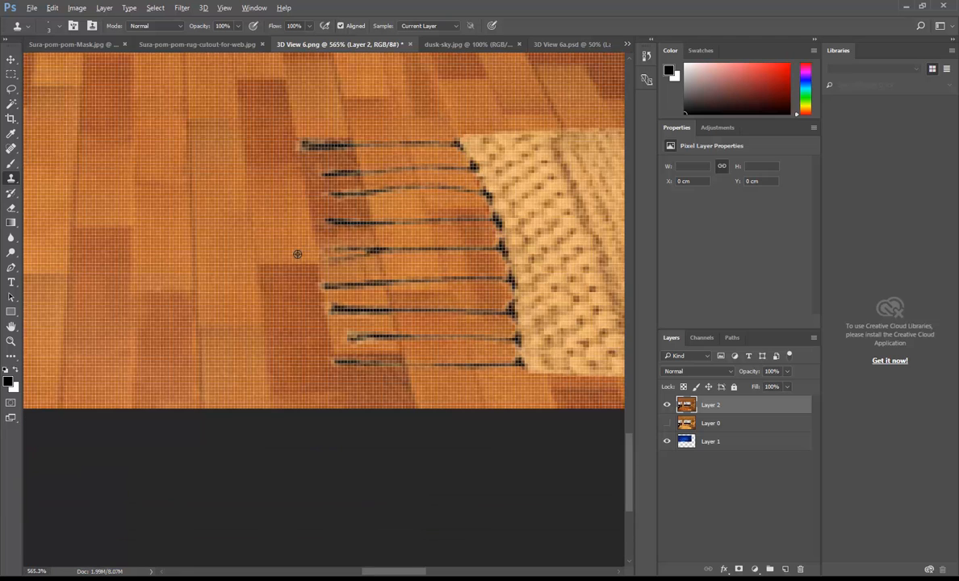
# - Sample clean wood beside the rug fringe and clone it over the light halo at the tip of the first strand
pyautogui.scroll(3, 334, 197)
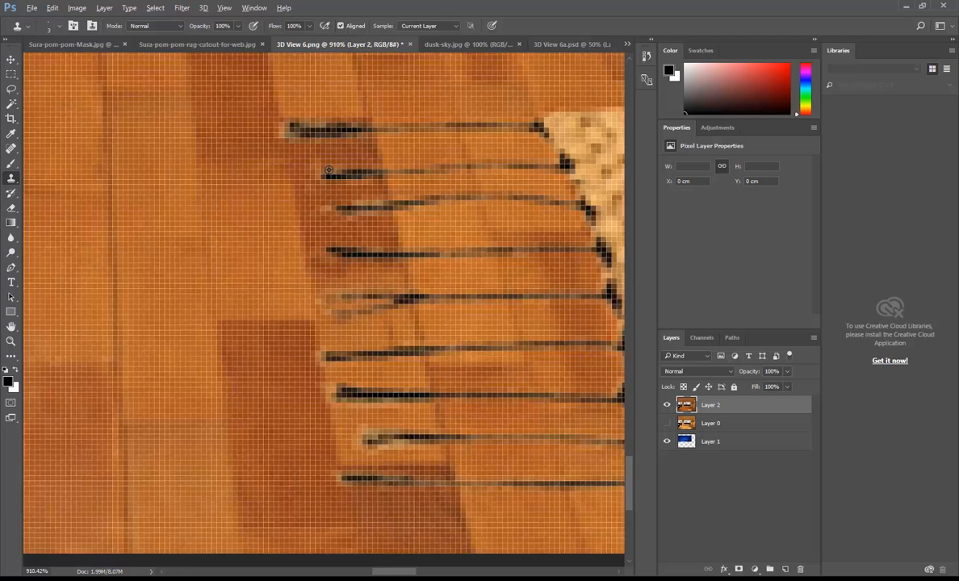
pyautogui.keyDown('alt'); pyautogui.click(318, 196); pyautogui.keyUp('alt')
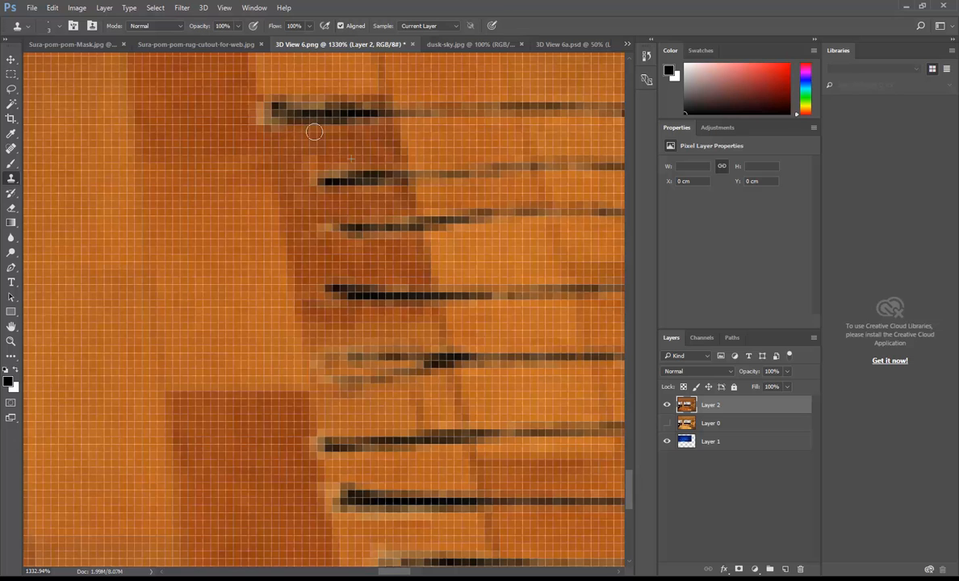
pyautogui.keyDown('alt'); pyautogui.click(210, 100); pyautogui.keyUp('alt')
pyautogui.moveTo(256, 125); pyautogui.dragTo(254, 116)
# - Clone clean wood over the pale halo and stray dark pixels around the tip of the second-to-last fringe strand
pyautogui.scroll(-5, 400, 490)
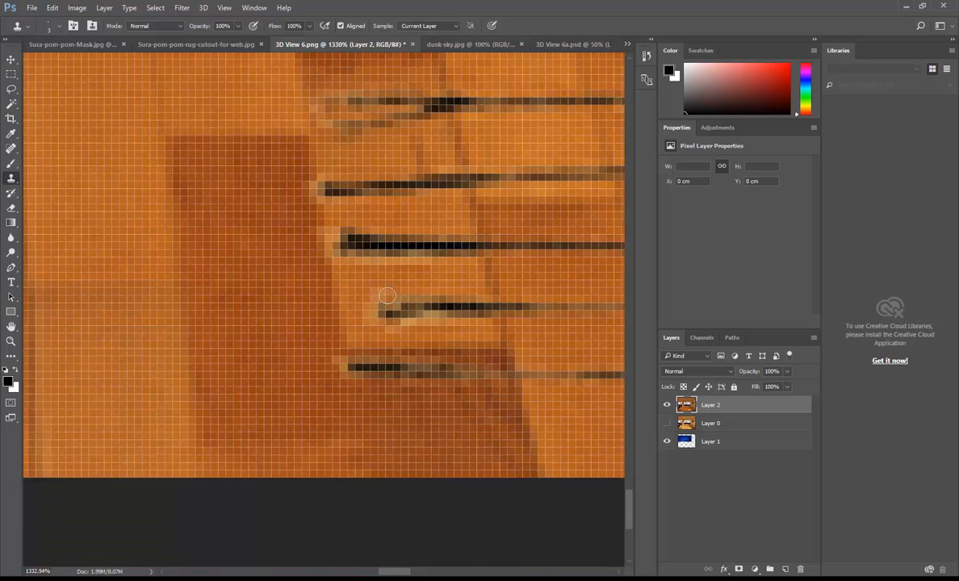
pyautogui.moveTo(371, 298)
pyautogui.mouseDown()
pyautogui.moveTo(381, 324)
pyautogui.moveTo(441, 320)
pyautogui.moveTo(406, 289)
pyautogui.mouseUp()
pyautogui.scroll(-2, 399, 287)
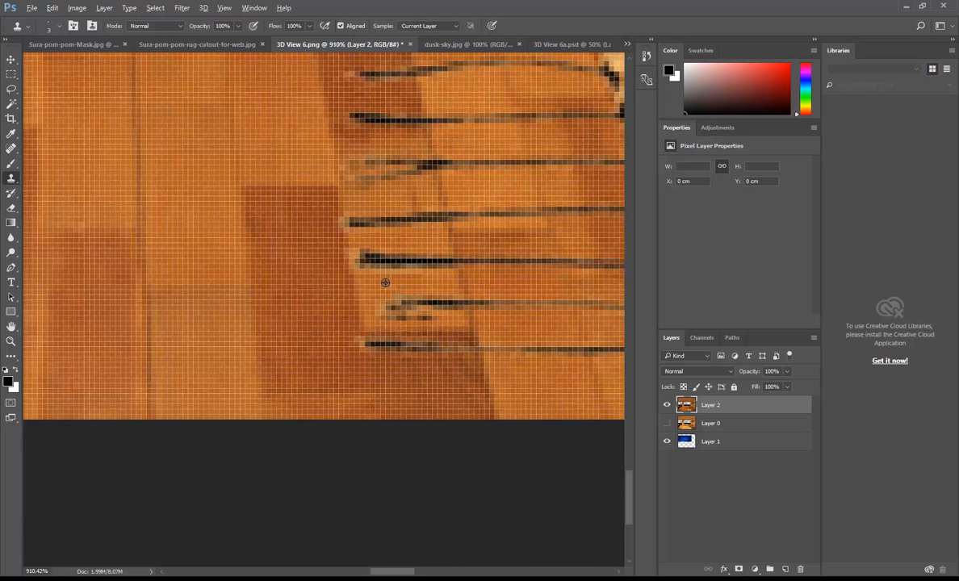
pyautogui.scroll(2, 395, 310)
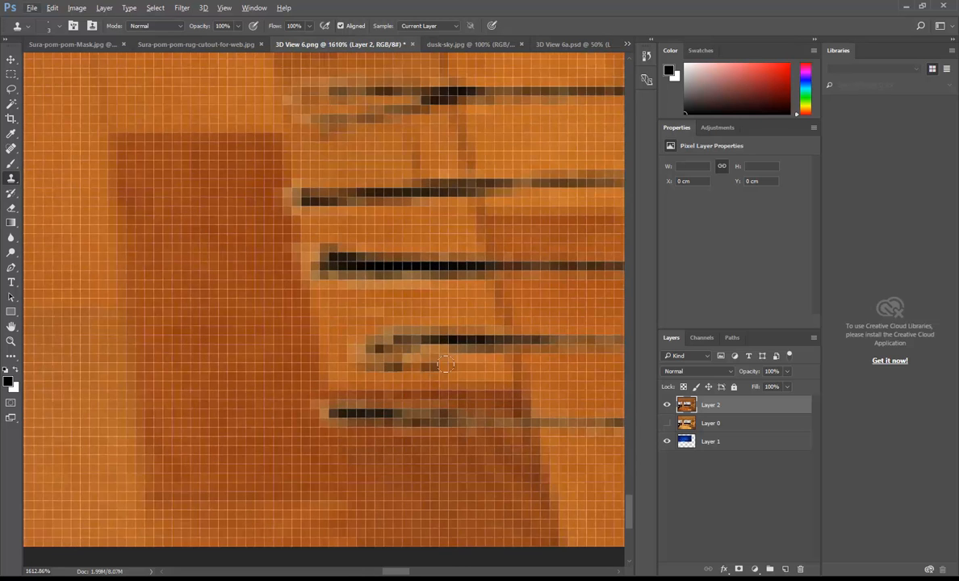
pyautogui.moveTo(434, 365)
pyautogui.mouseDown()
pyautogui.moveTo(365, 368)
pyautogui.moveTo(384, 325)
pyautogui.moveTo(338, 330)
pyautogui.moveTo(367, 310)
pyautogui.moveTo(385, 357)
pyautogui.mouseUp()
pyautogui.keyDown('alt'); pyautogui.click(360, 298); pyautogui.keyUp('alt')
# - Set the Clone Stamp brush to 32 px with 50% hardness for the dark cube stools by the window
pyautogui.scroll(-2, 362, 333)
pyautogui.scroll(-6, 362, 333)
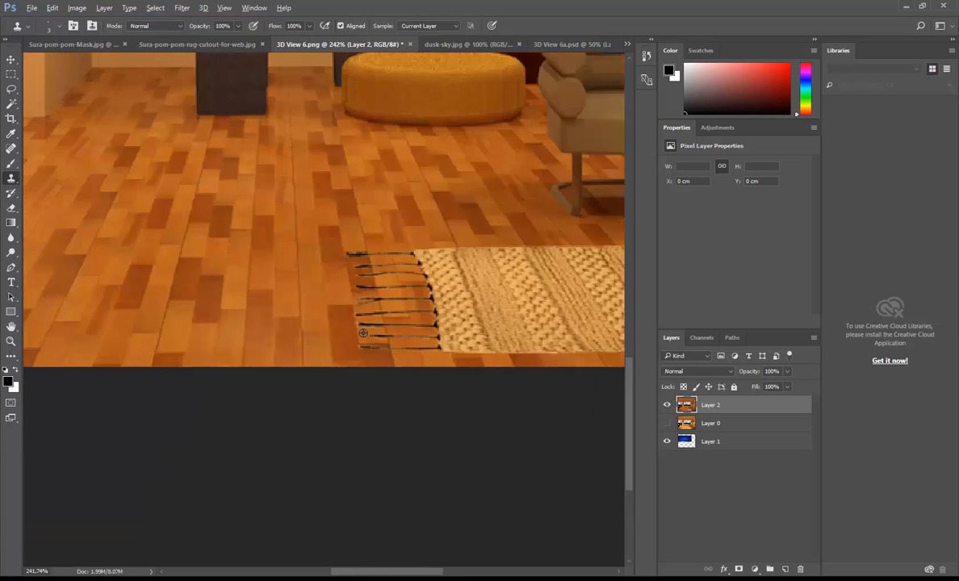
pyautogui.scroll(-1, 338, 293)
pyautogui.scroll(2, 338, 293)
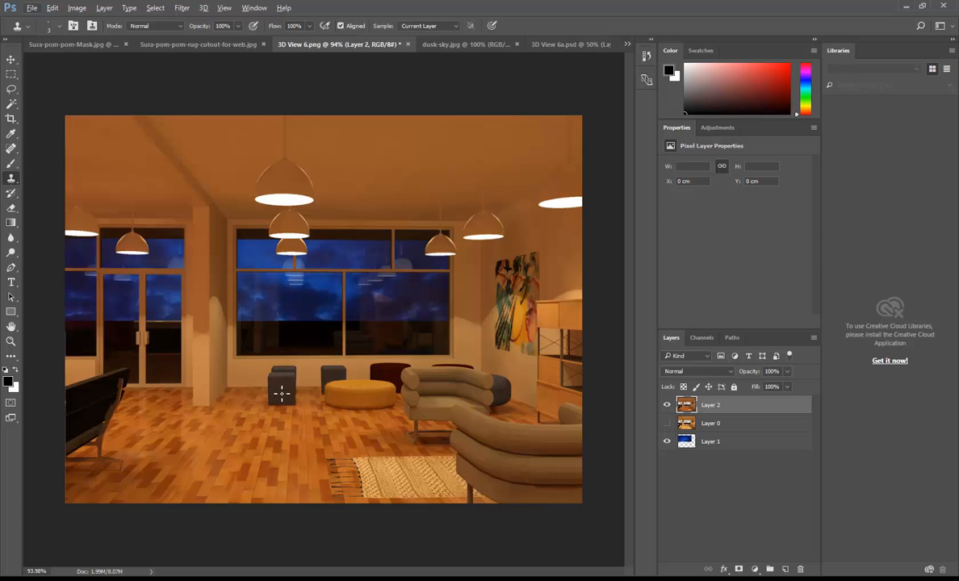
pyautogui.scroll(8, 284, 394)
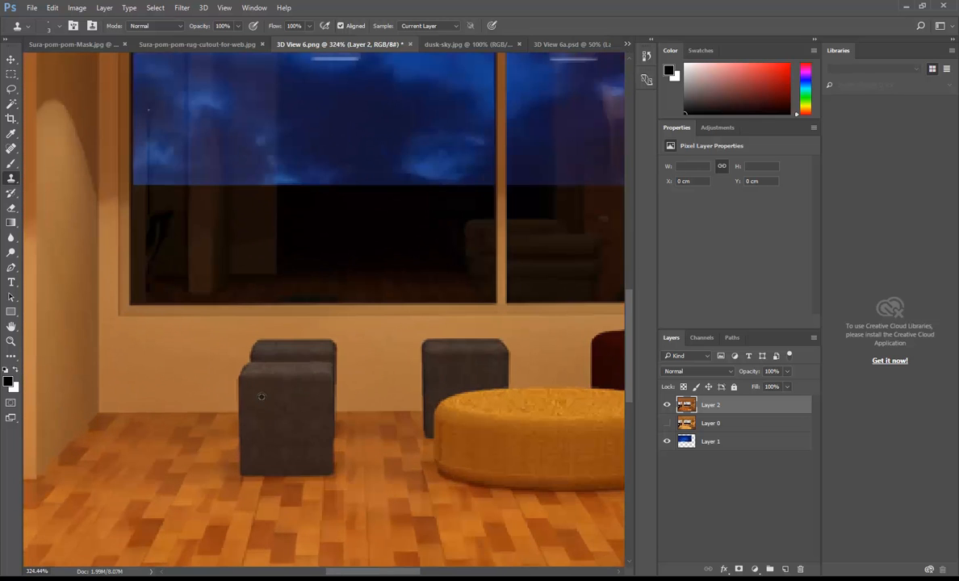
pyautogui.rightClick(253, 319)
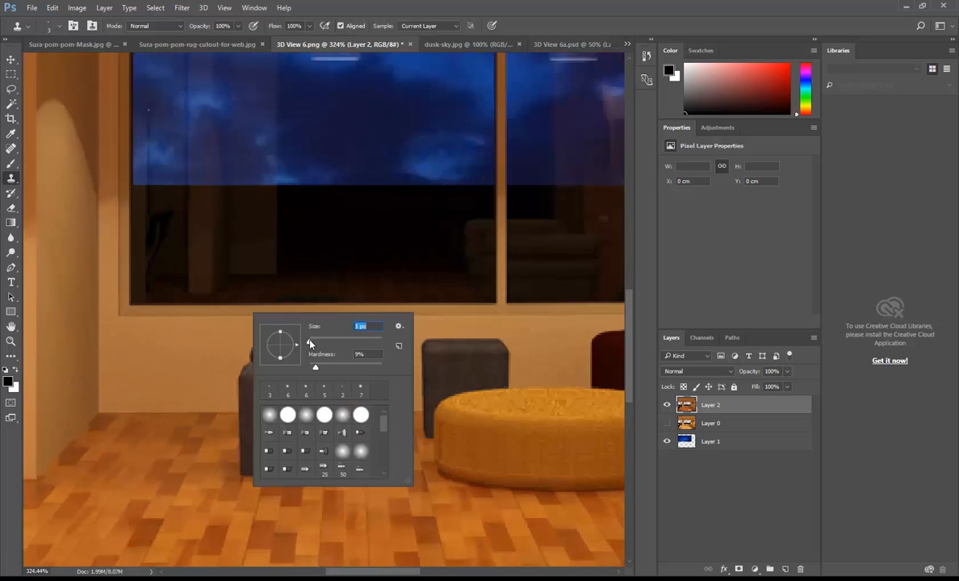
pyautogui.moveTo(336, 340); pyautogui.dragTo(337, 341)
pyautogui.moveTo(316, 369); pyautogui.dragTo(346, 368)
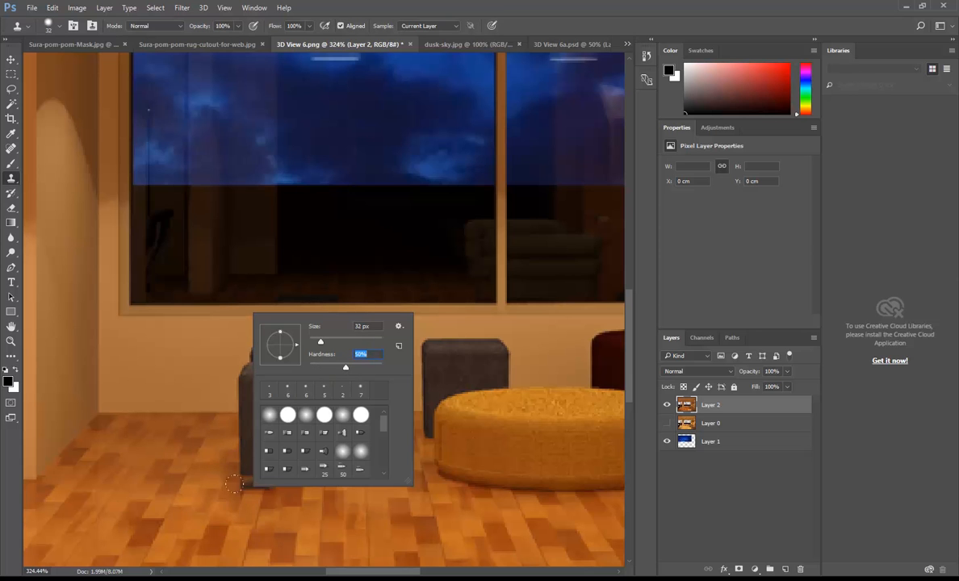
pyautogui.press('Return')
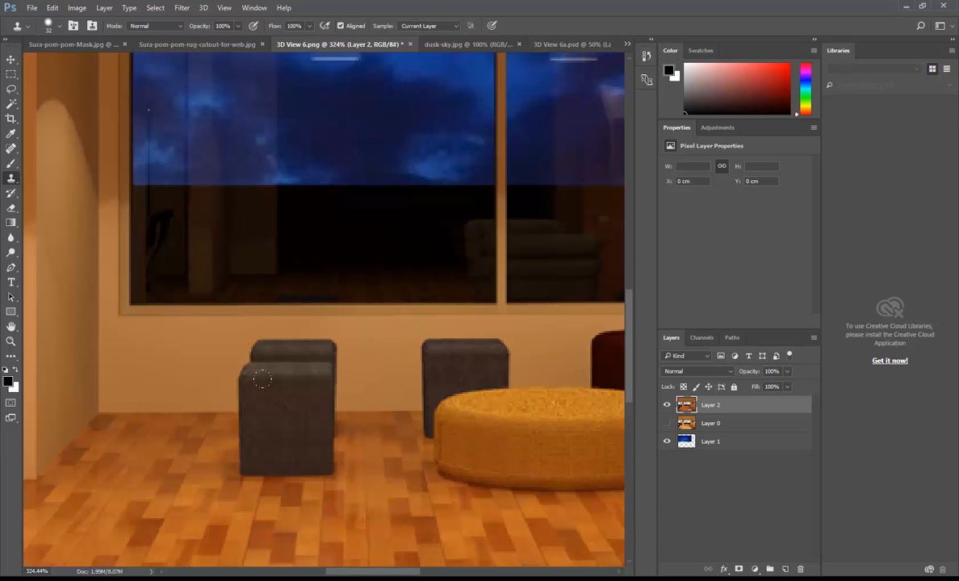
# - Try cloning the dark cube stools onto the open floor in front of them, and undo the clone
pyautogui.scroll(-4, 263, 380)
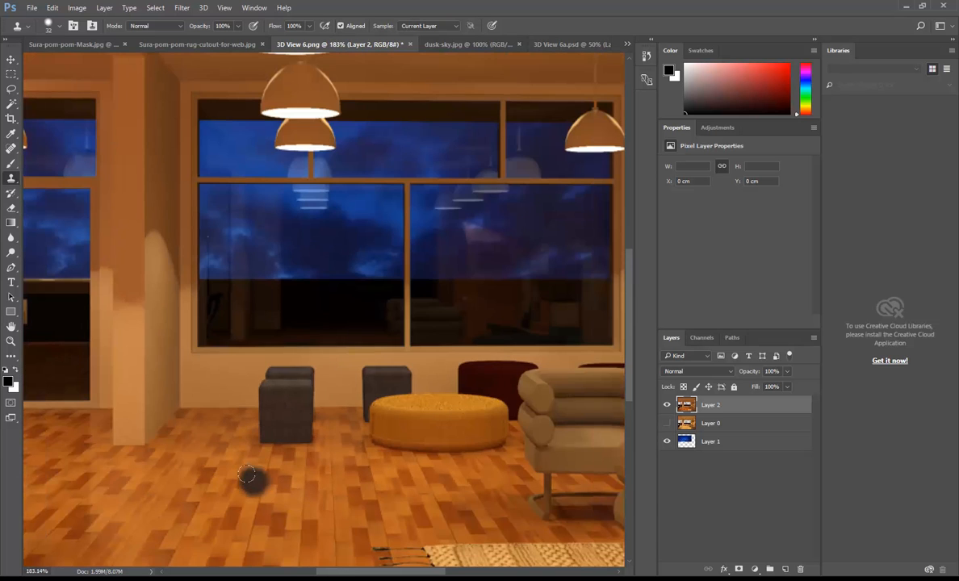
pyautogui.moveTo(247, 477)
pyautogui.mouseDown()
pyautogui.moveTo(276, 474)
pyautogui.moveTo(276, 460)
pyautogui.moveTo(255, 447)
pyautogui.moveTo(235, 464)
pyautogui.moveTo(242, 501)
pyautogui.moveTo(259, 487)
pyautogui.moveTo(240, 446)
pyautogui.moveTo(237, 457)
pyautogui.moveTo(266, 485)
pyautogui.mouseUp()
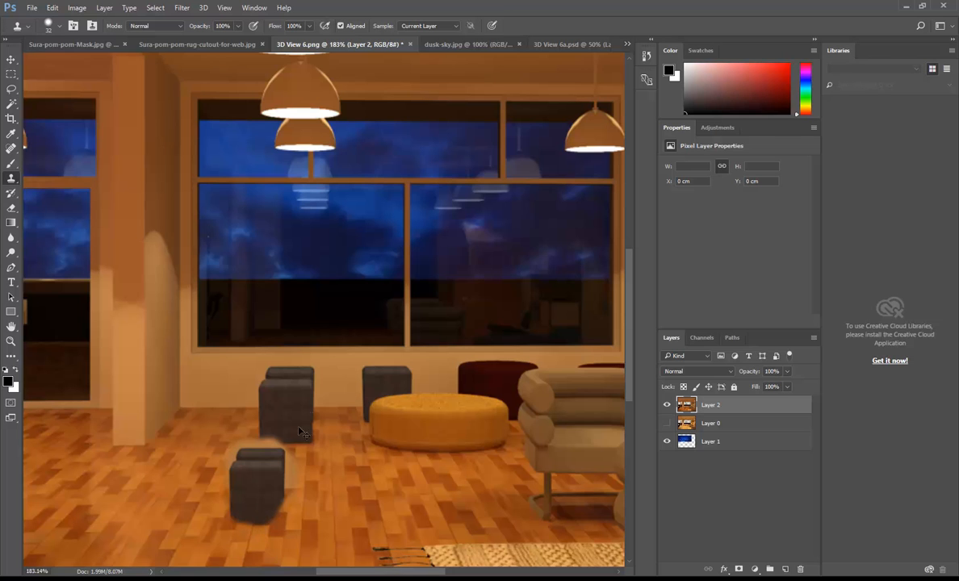
pyautogui.hotkey('ctrl', 'z')
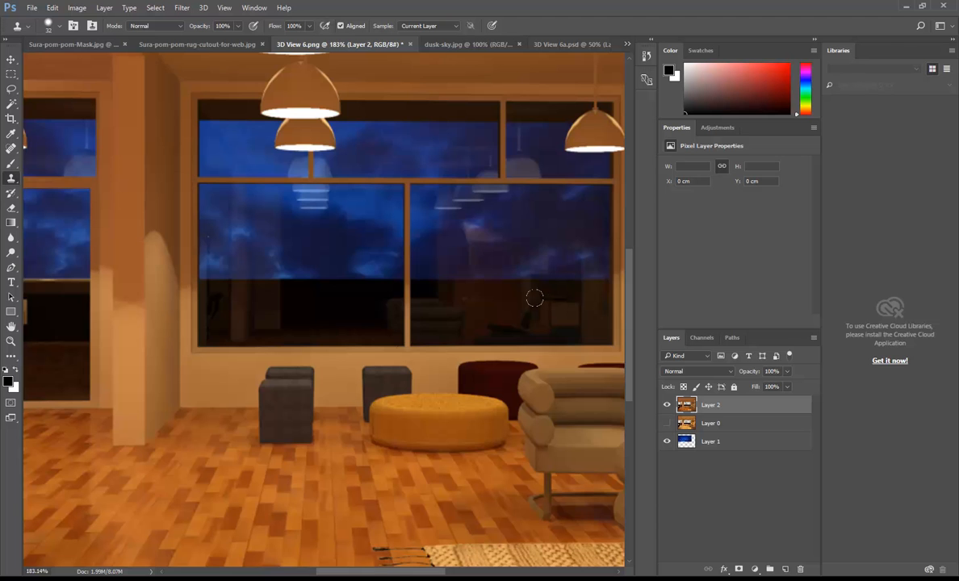
pyautogui.scroll(-12, 263, 322)
pyautogui.scroll(4, 268, 324)
pyautogui.scroll(1, 269, 325)
pyautogui.scroll(-2, 268, 325)
pyautogui.scroll(1, 274, 316)
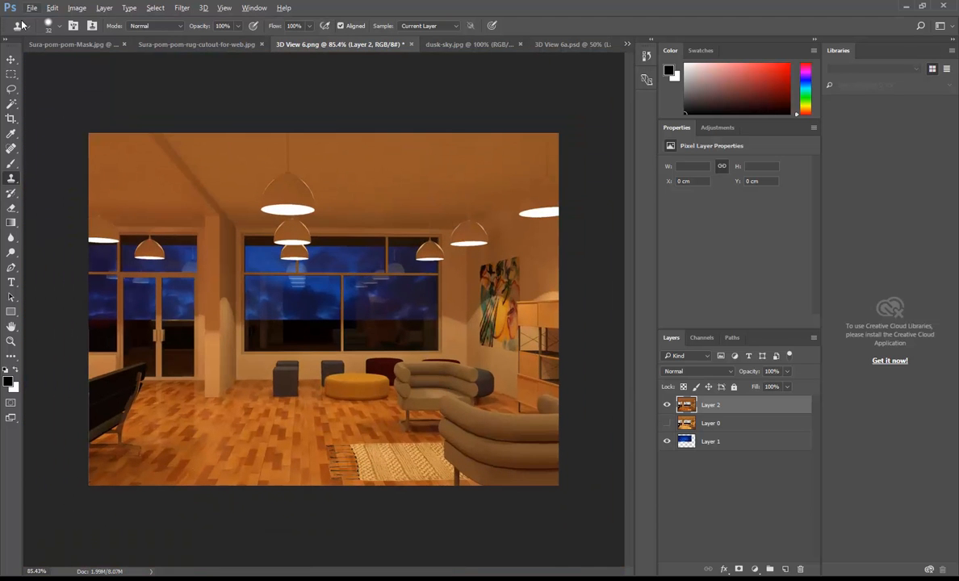